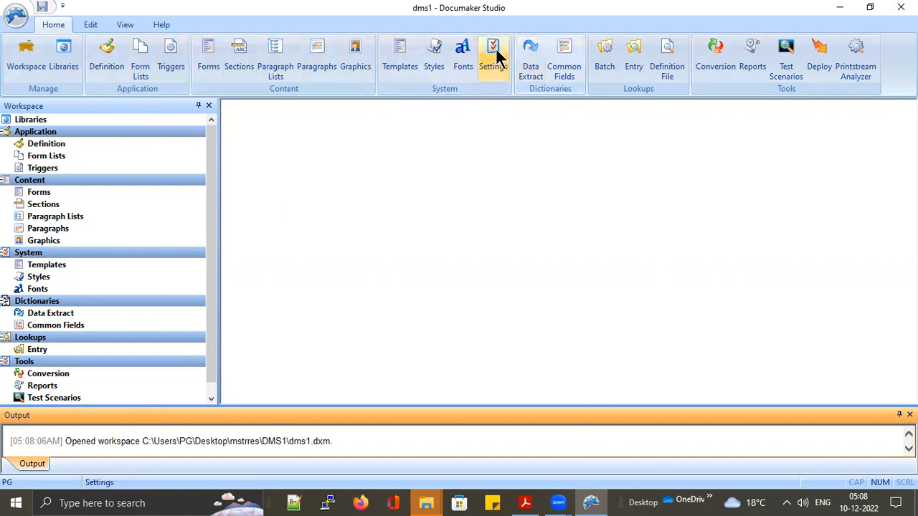
# Log on to the dms1 workspace as a different user with the admin user ID and password
pyautogui.click(13, 17)
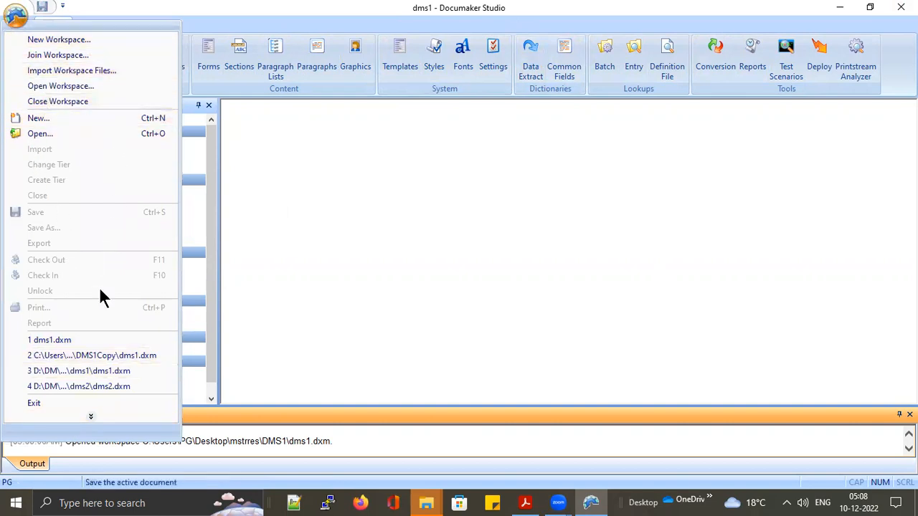
pyautogui.click(91, 417)
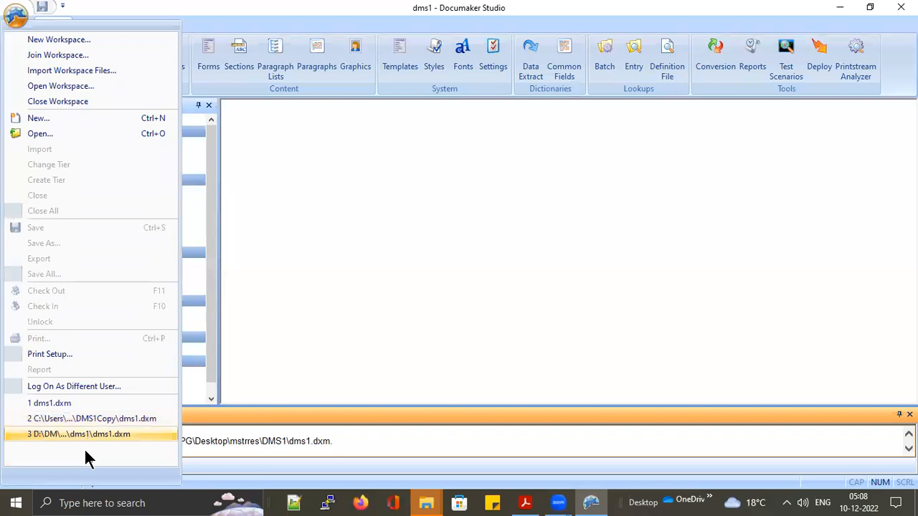
pyautogui.click(66, 379)
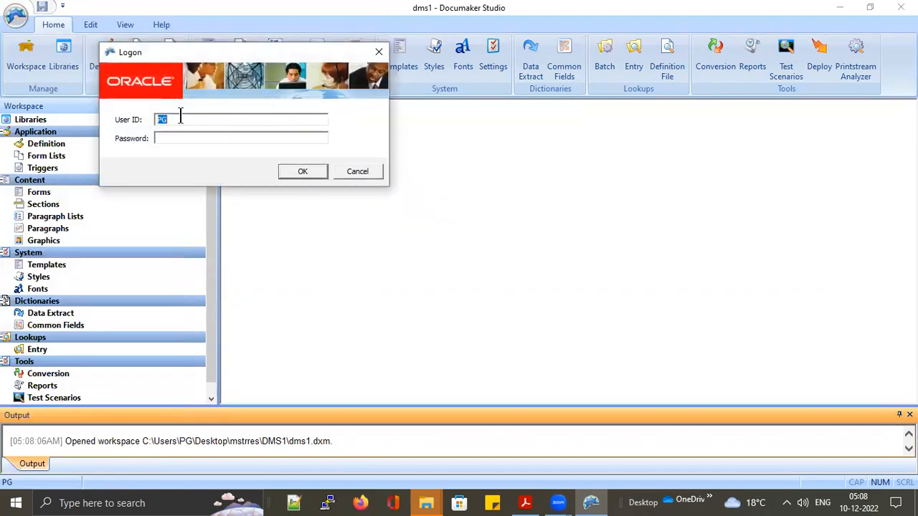
pyautogui.write('DOCUCORPDOCUCORP')
pyautogui.click(287, 170)
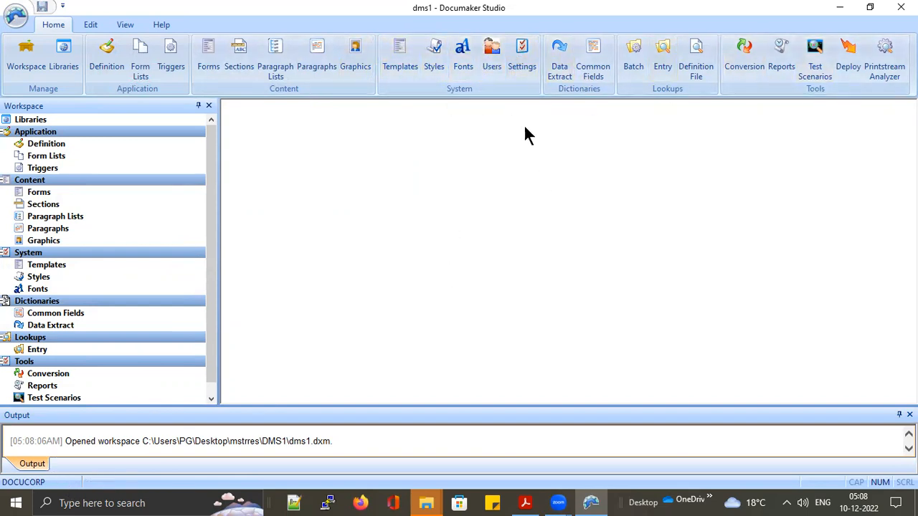
# Open the Users records, expand the P - T group and display its first user's properties
pyautogui.click(493, 54)
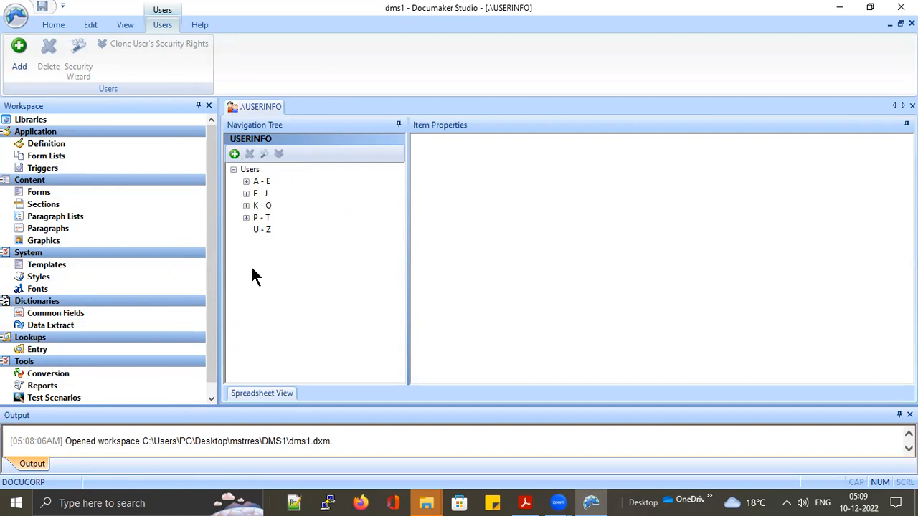
pyautogui.click(245, 218)
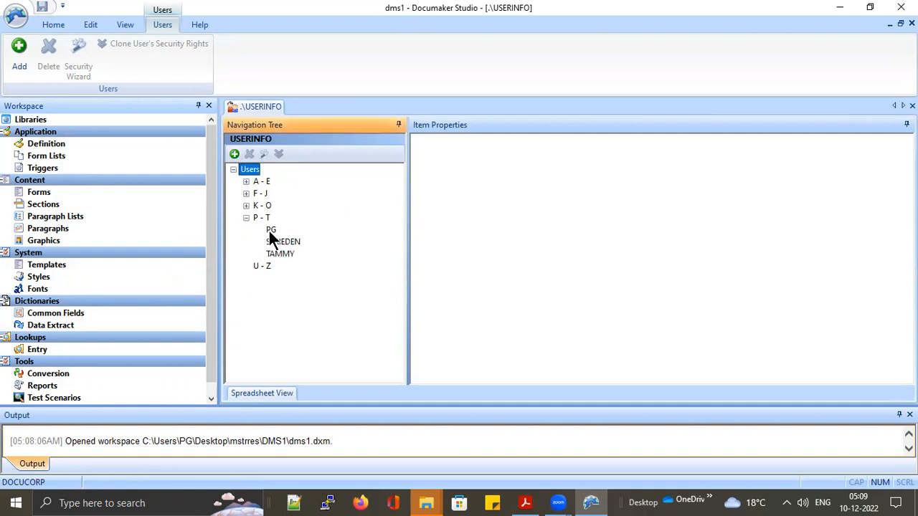
pyautogui.click(270, 230)
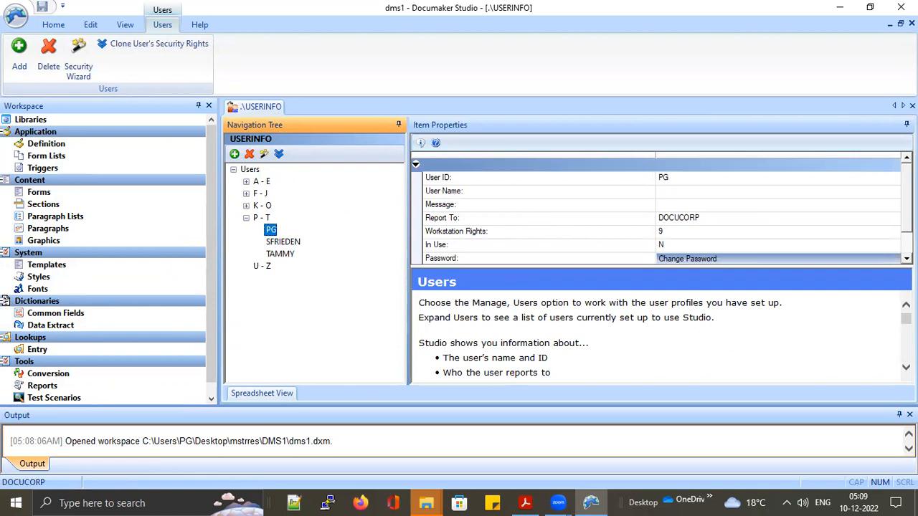
pyautogui.scroll(-1, 697, 245)
# In the Security Wizard, tick System Administrator and Access shared workspace file, then User Administrator
pyautogui.click(697, 245)
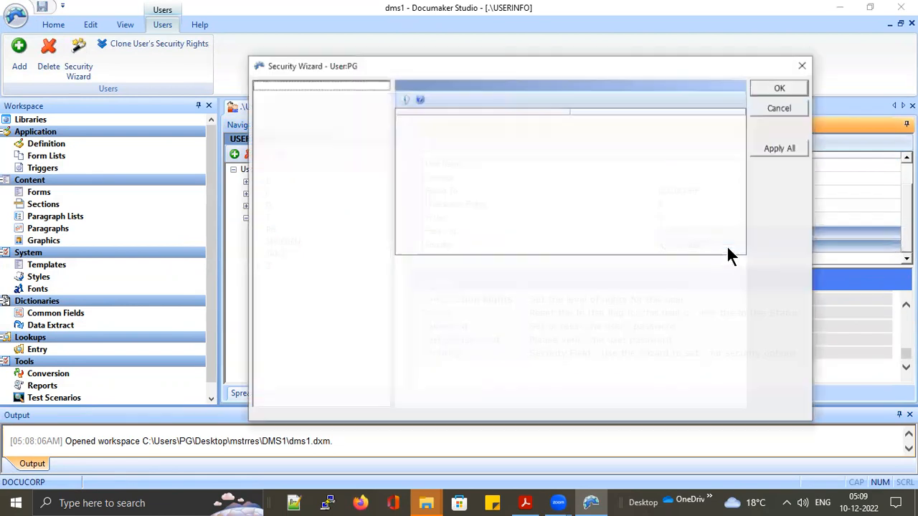
pyautogui.click(319, 85)
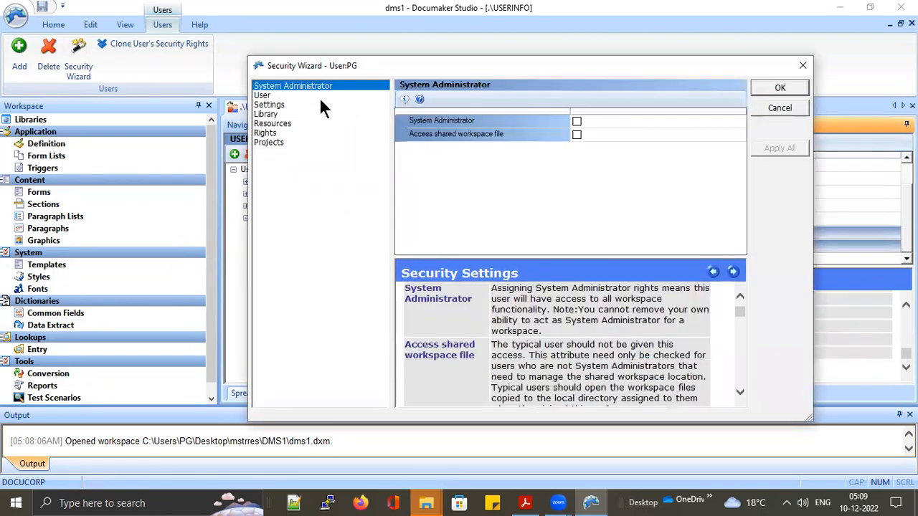
pyautogui.click(577, 121)
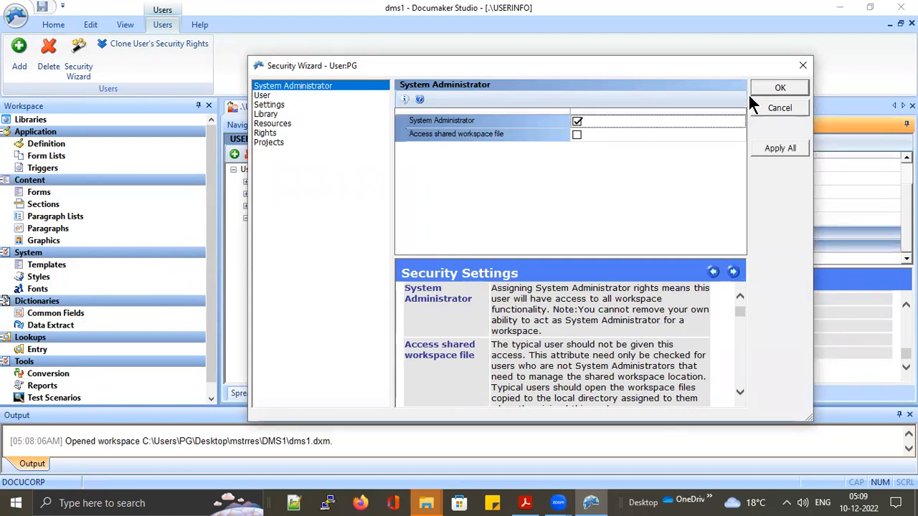
pyautogui.click(779, 149)
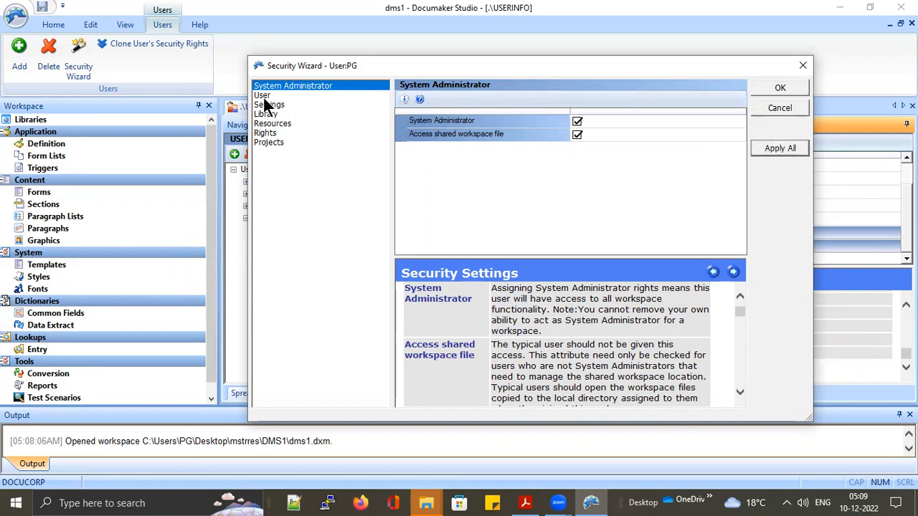
pyautogui.click(262, 96)
pyautogui.click(577, 121)
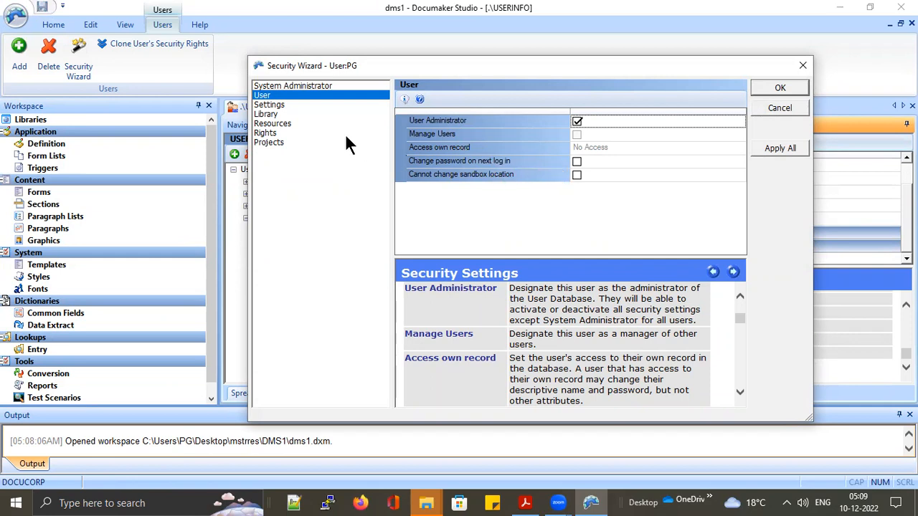
# Set INI Access to Able to Edit System and Local INI settings
pyautogui.click(269, 105)
pyautogui.click(647, 120)
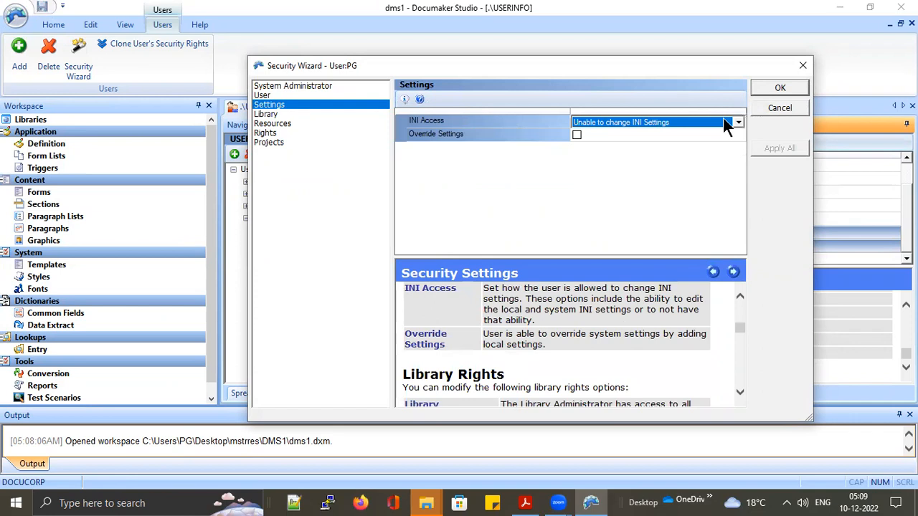
pyautogui.click(739, 124)
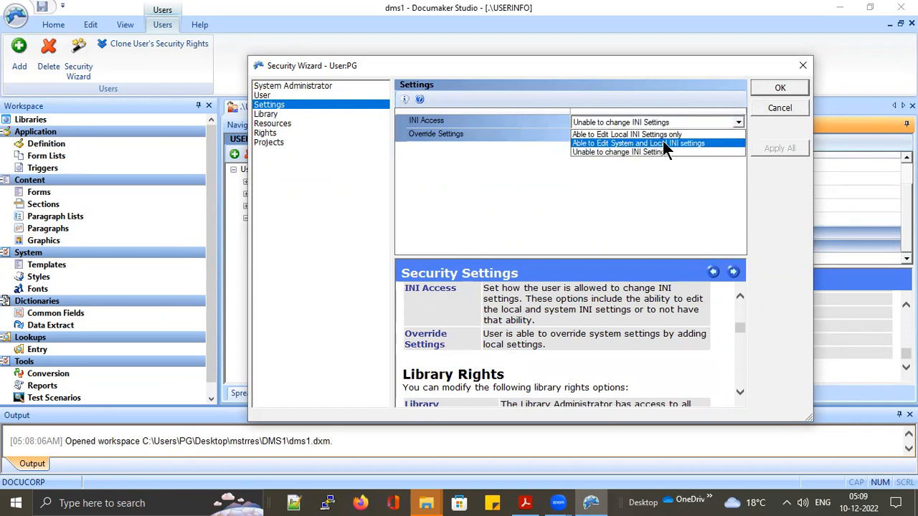
pyautogui.click(649, 142)
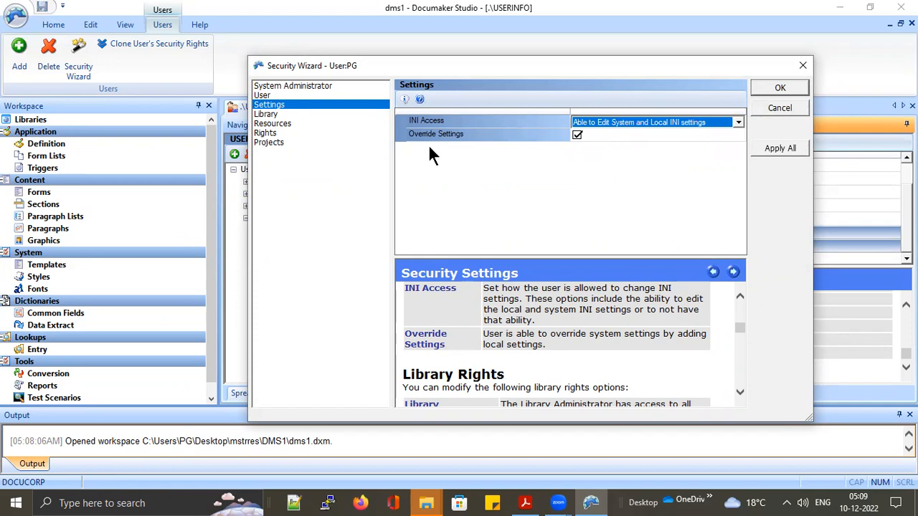
# Make the user Library Administrator and review the Resources access levels
pyautogui.click(266, 115)
pyautogui.click(572, 122)
pyautogui.click(572, 121)
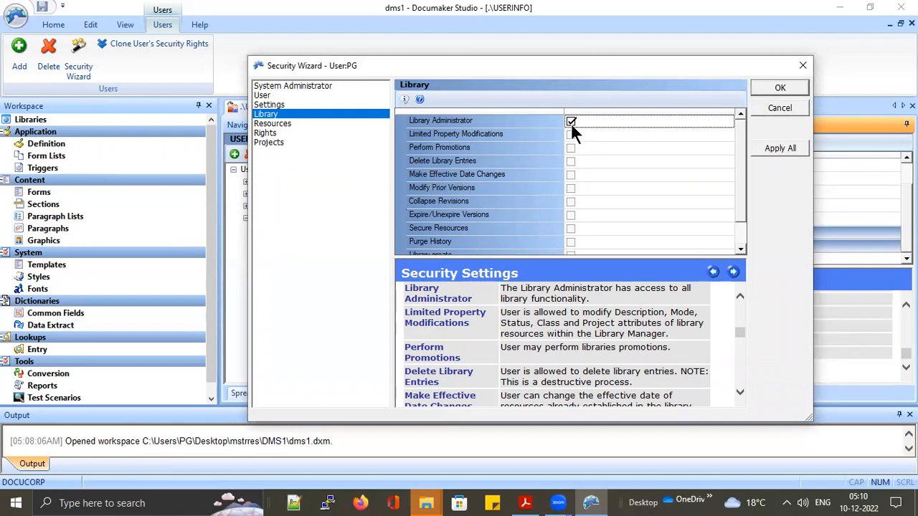
pyautogui.click(285, 123)
pyautogui.scroll(-2, 607, 159)
pyautogui.scroll(2, 616, 191)
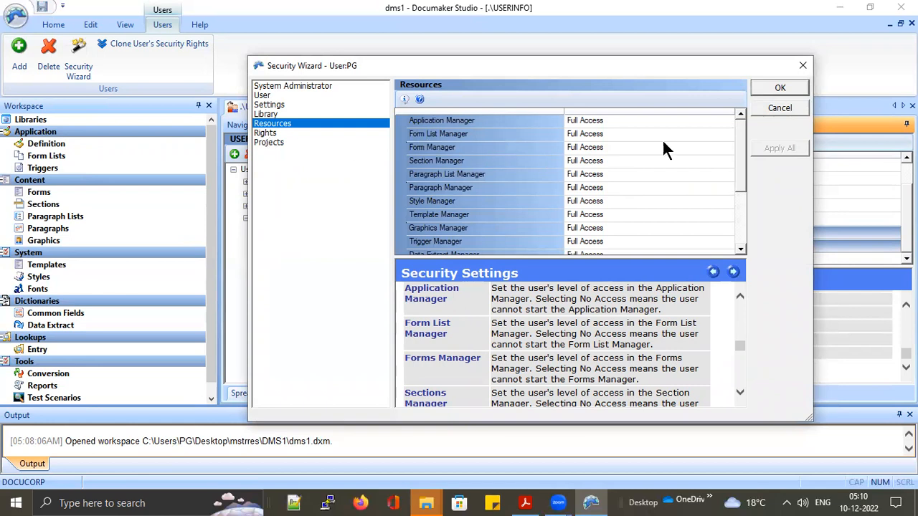
pyautogui.click(609, 120)
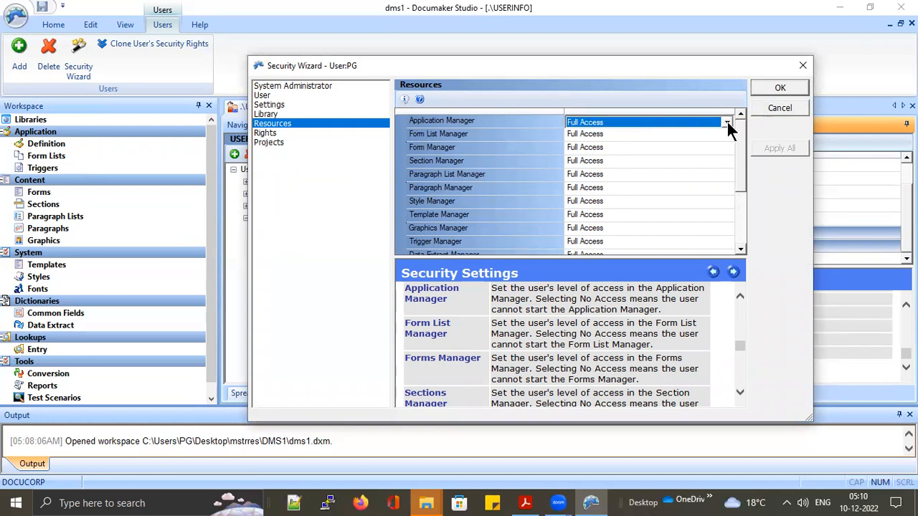
pyautogui.click(727, 123)
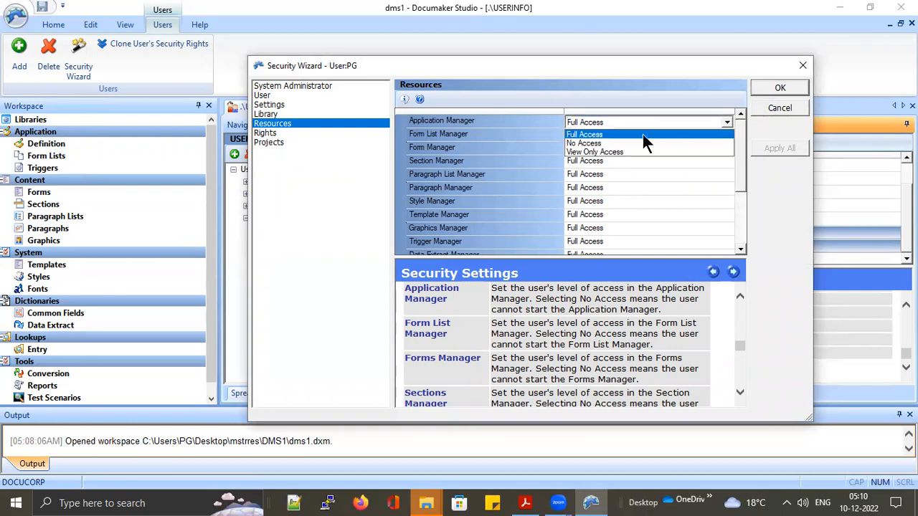
pyautogui.click(591, 152)
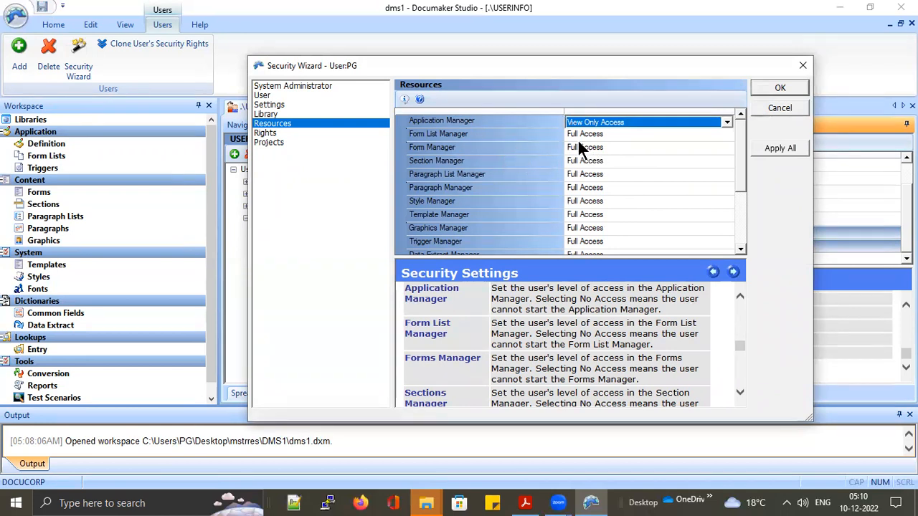
pyautogui.click(782, 150)
pyautogui.scroll(-3, 617, 204)
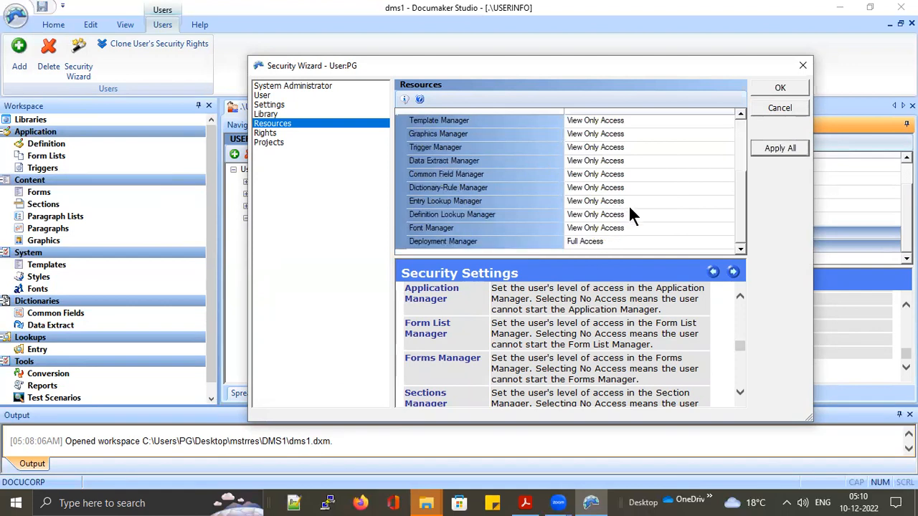
pyautogui.scroll(3, 629, 213)
pyautogui.click(634, 118)
pyautogui.click(725, 123)
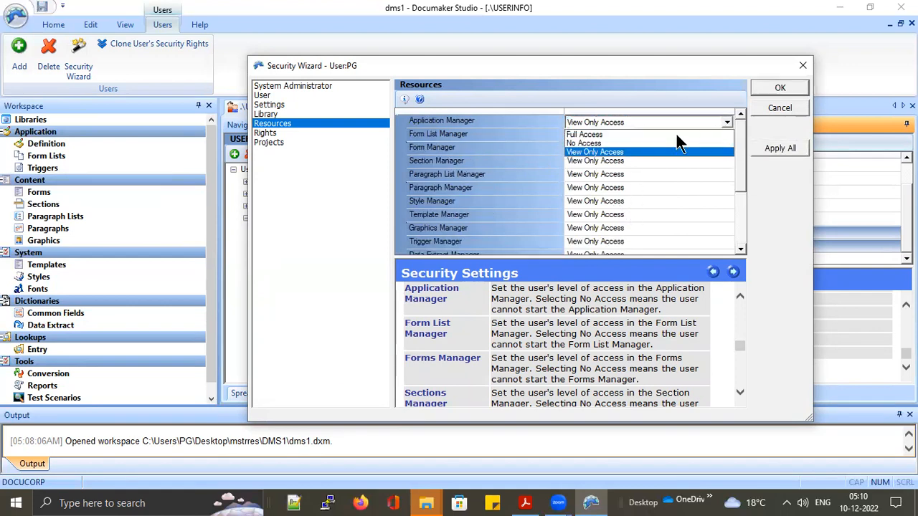
pyautogui.click(600, 135)
pyautogui.click(790, 149)
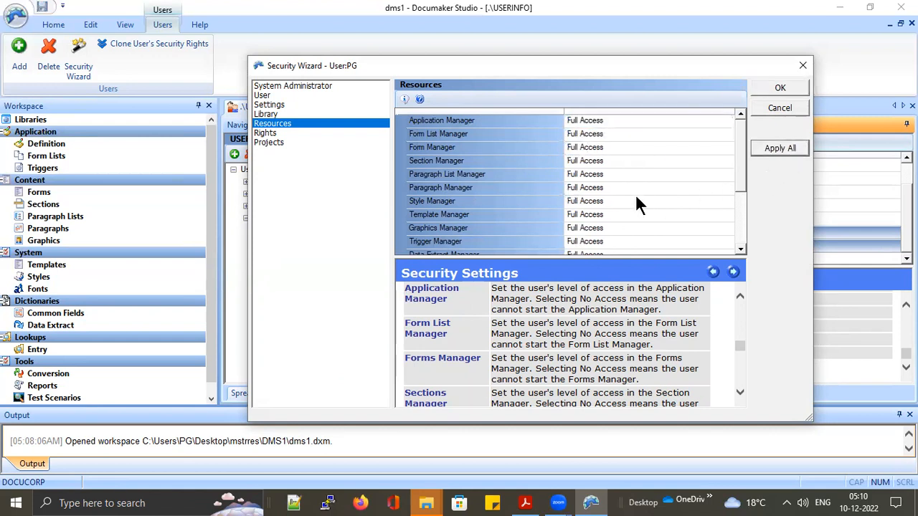
pyautogui.scroll(-3, 636, 198)
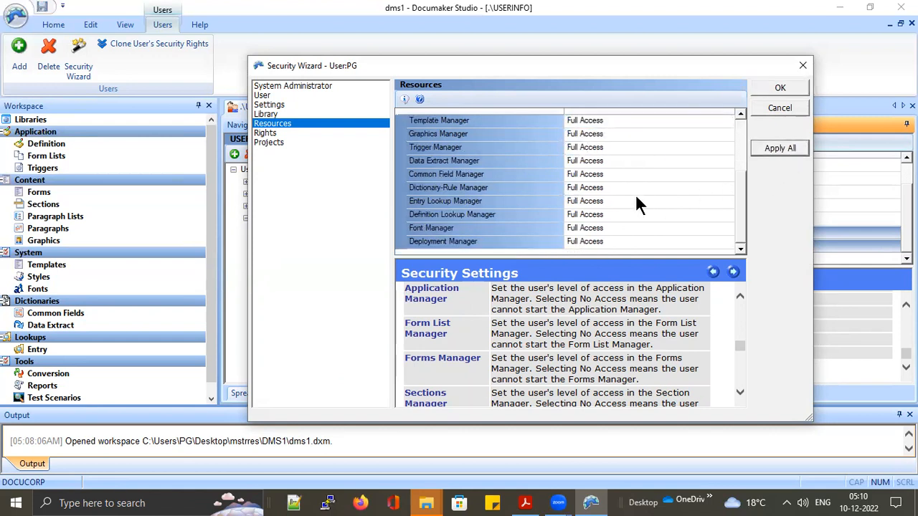
# Turn on all six Rights restrictions with Apply All
pyautogui.click(266, 134)
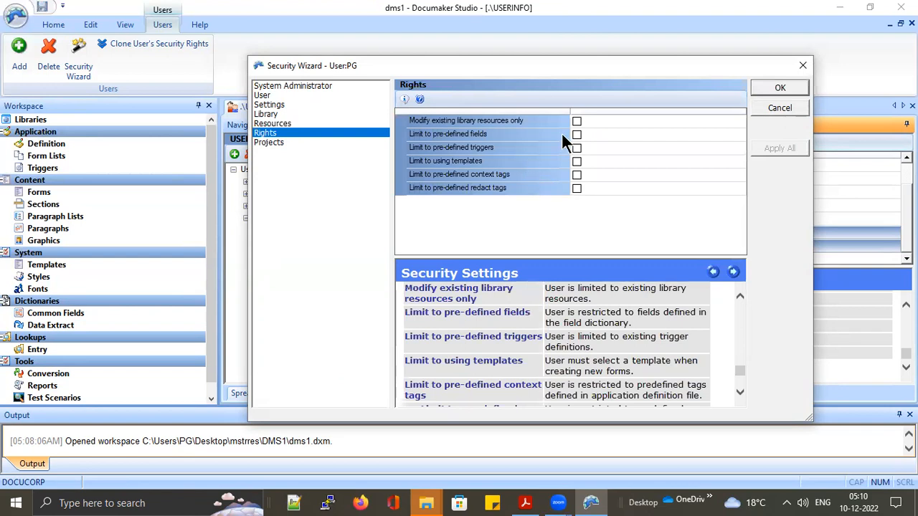
pyautogui.click(577, 122)
pyautogui.click(772, 148)
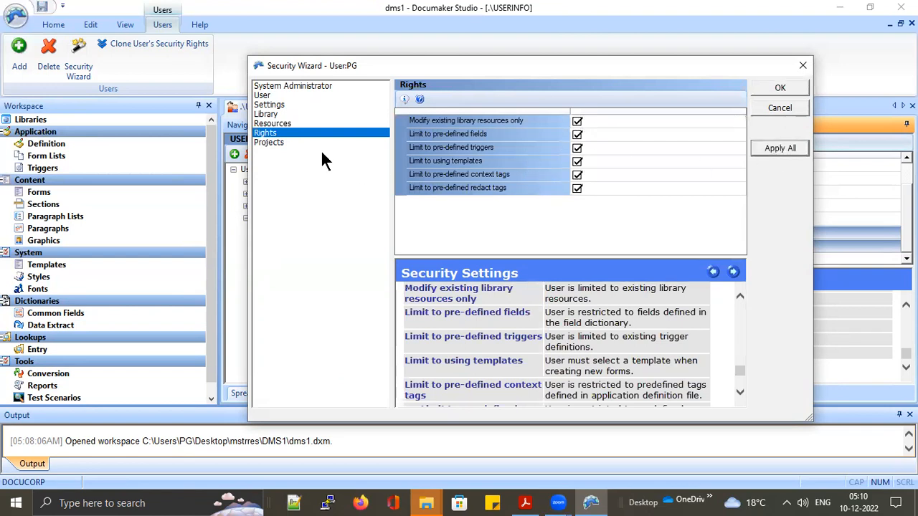
# Enable all six Project roles and accept the Security Wizard
pyautogui.click(286, 142)
pyautogui.click(577, 122)
pyautogui.click(785, 151)
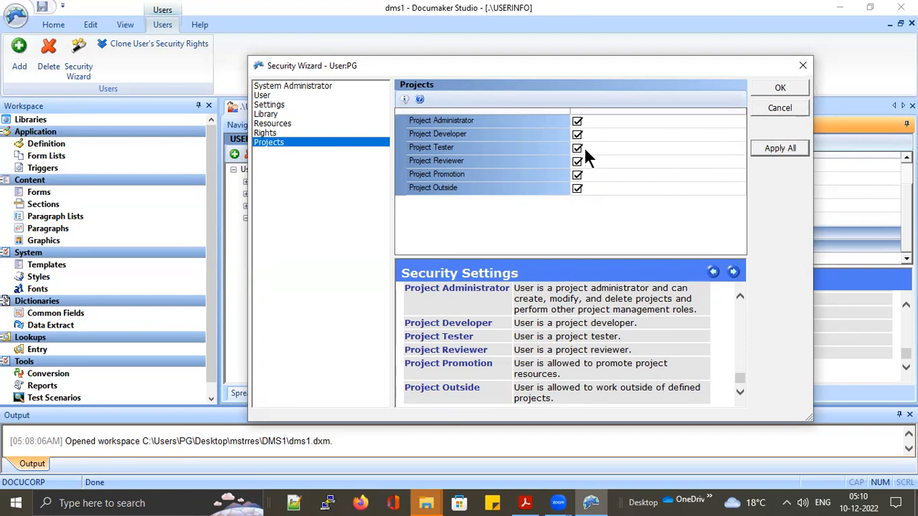
pyautogui.click(778, 87)
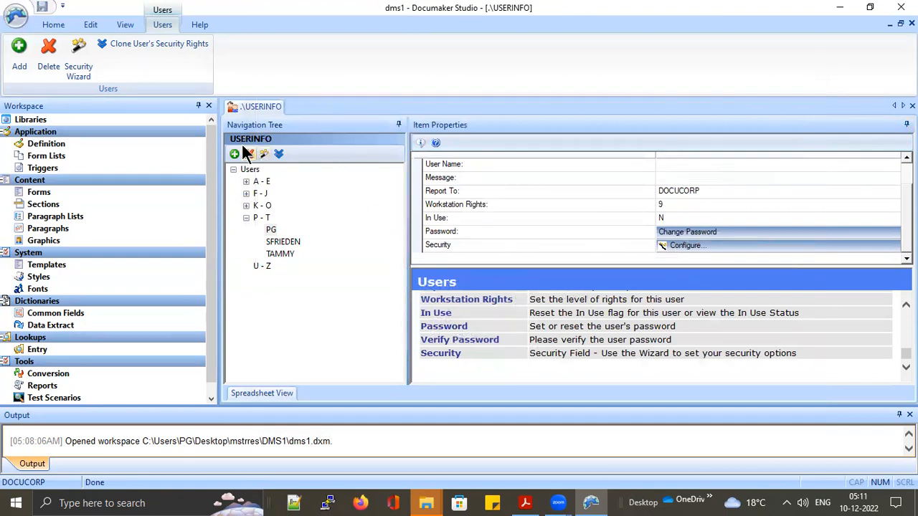
# Enter and confirm the user's new password in the Change Password dialog
pyautogui.click(681, 234)
pyautogui.click(683, 239)
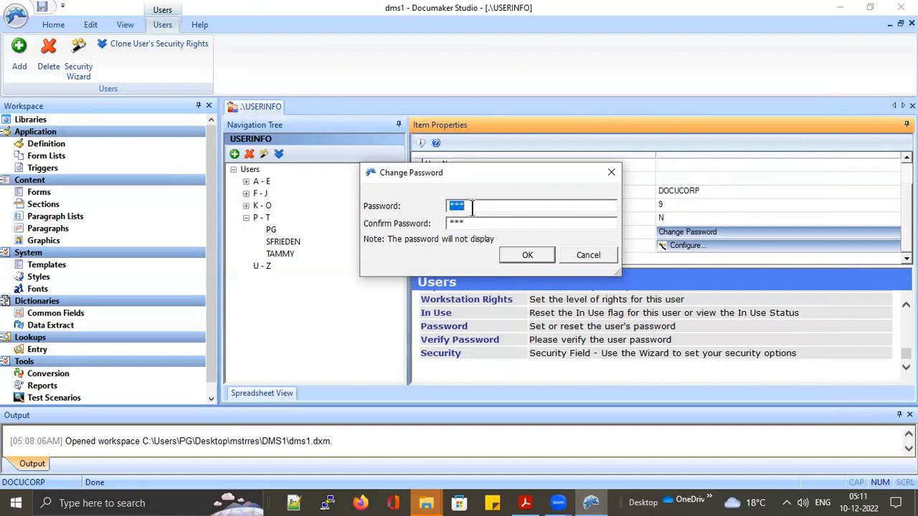
pyautogui.write('****')
pyautogui.moveTo(467, 222); pyautogui.dragTo(424, 229)
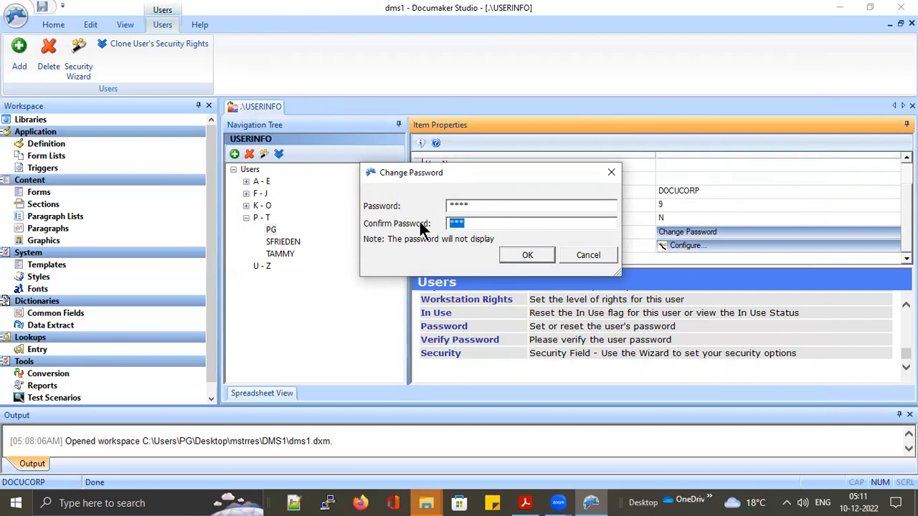
pyautogui.write('****')
pyautogui.click(526, 257)
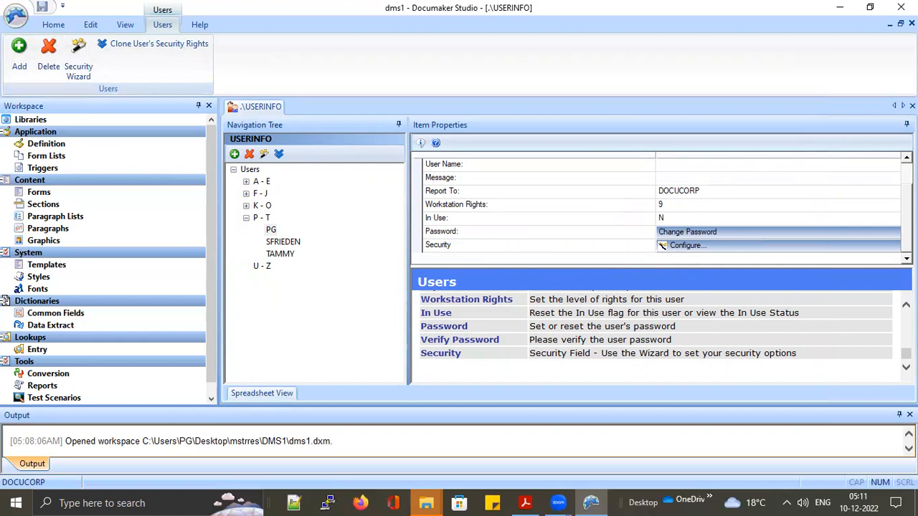
# Close USERINFO, start a different-user logon with a new user ID, then cancel and acknowledge it
pyautogui.click(913, 105)
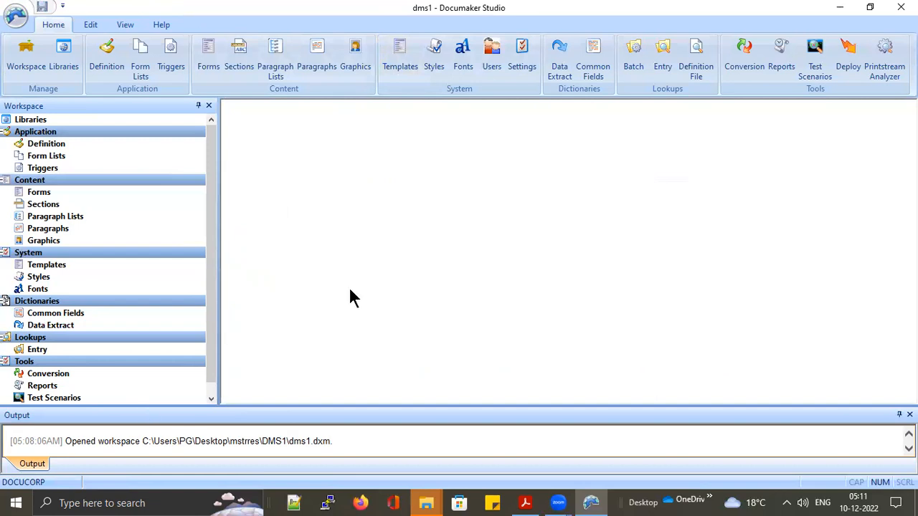
pyautogui.click(16, 14)
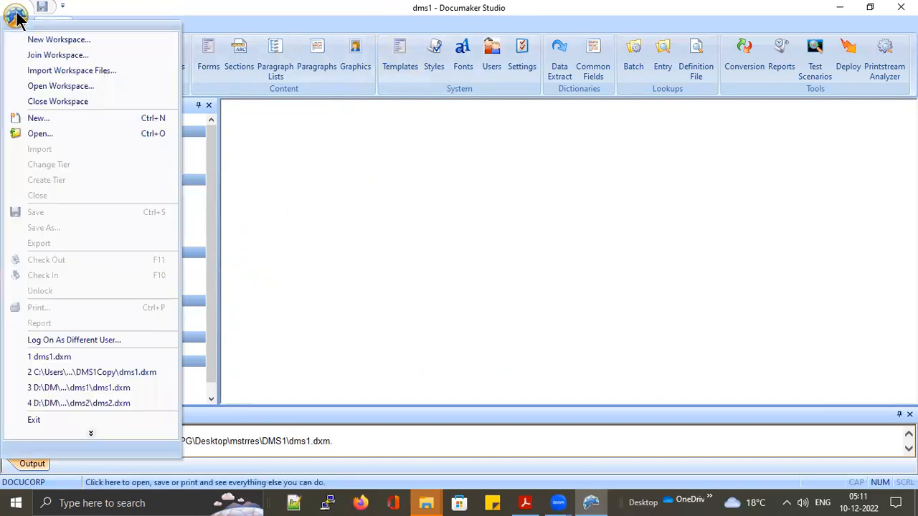
pyautogui.click(82, 341)
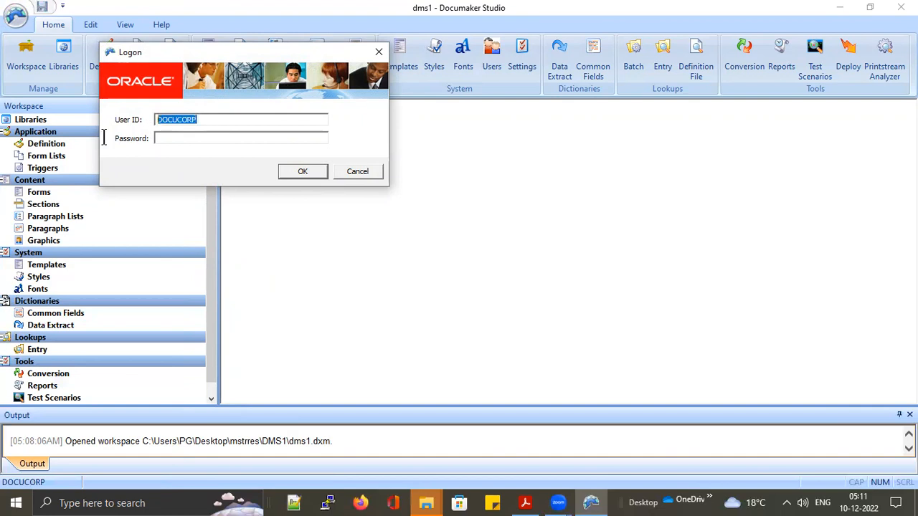
pyautogui.write('PG')
pyautogui.click(353, 175)
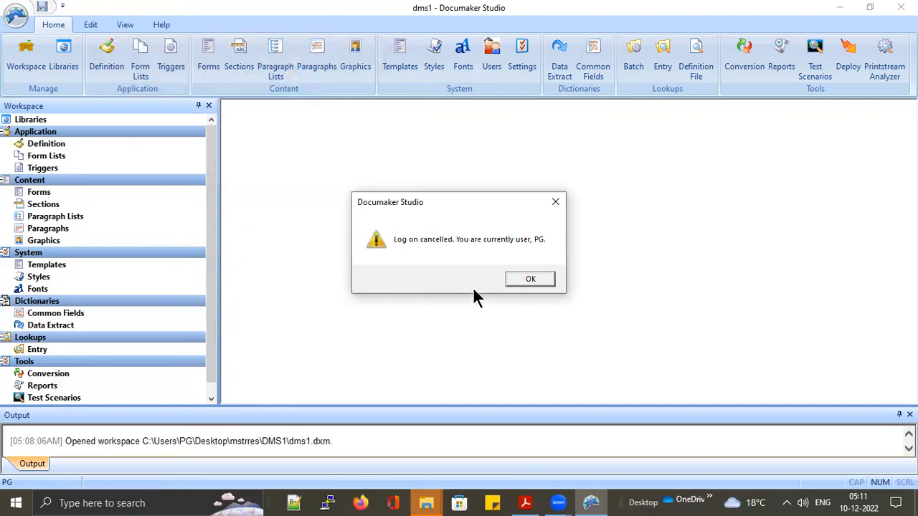
pyautogui.click(529, 281)
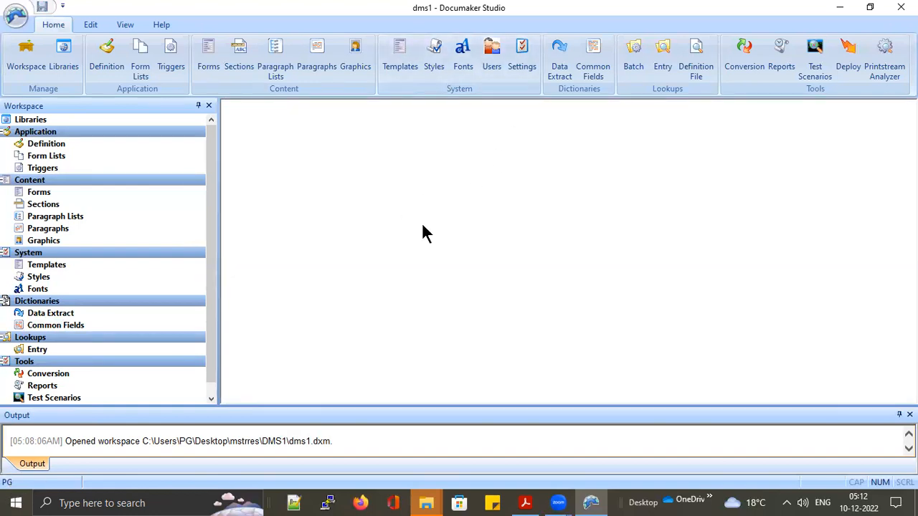
# Open and close the USERINFO editor, then bring up the Settings window
pyautogui.click(491, 58)
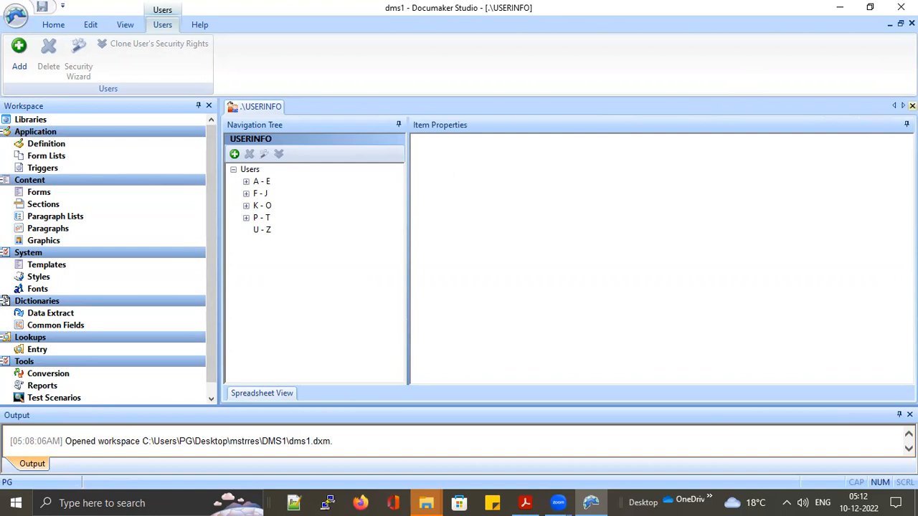
pyautogui.click(912, 106)
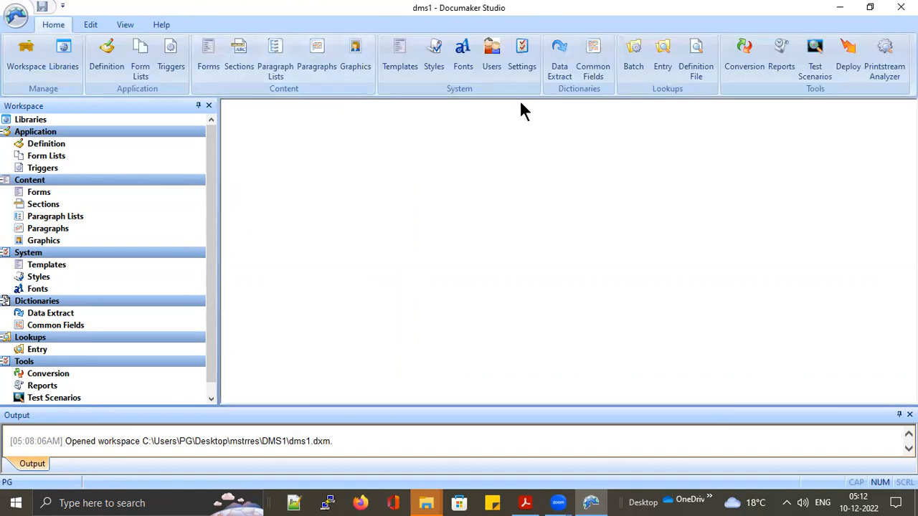
pyautogui.click(525, 62)
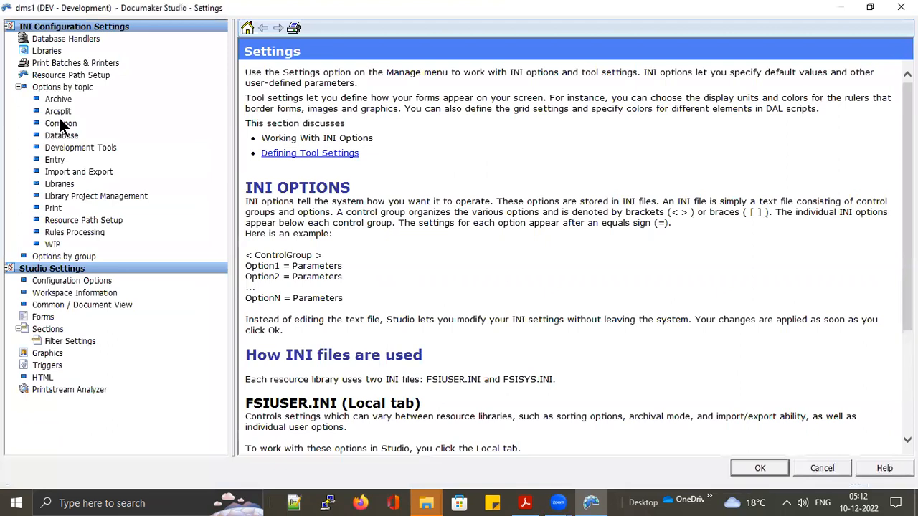
# Browse the Common Print > Printer INI settings and their BatchBanner help entries
pyautogui.click(61, 123)
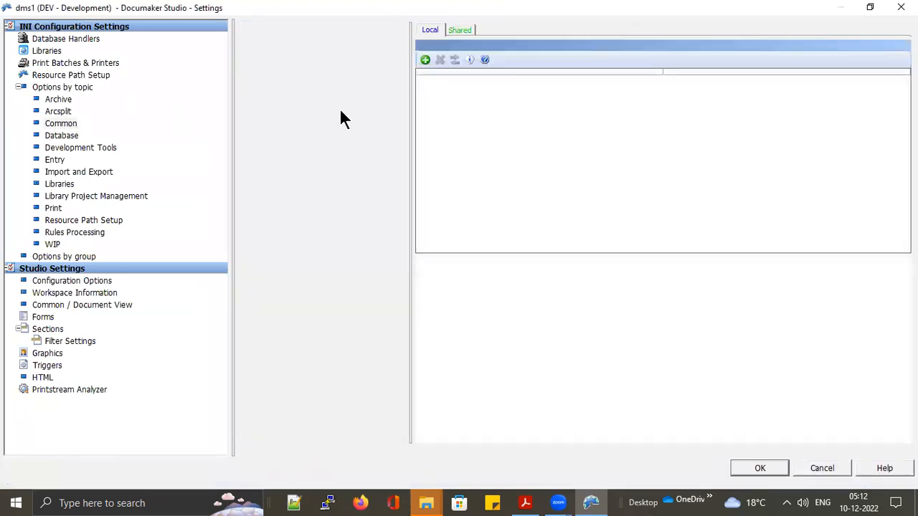
pyautogui.click(261, 52)
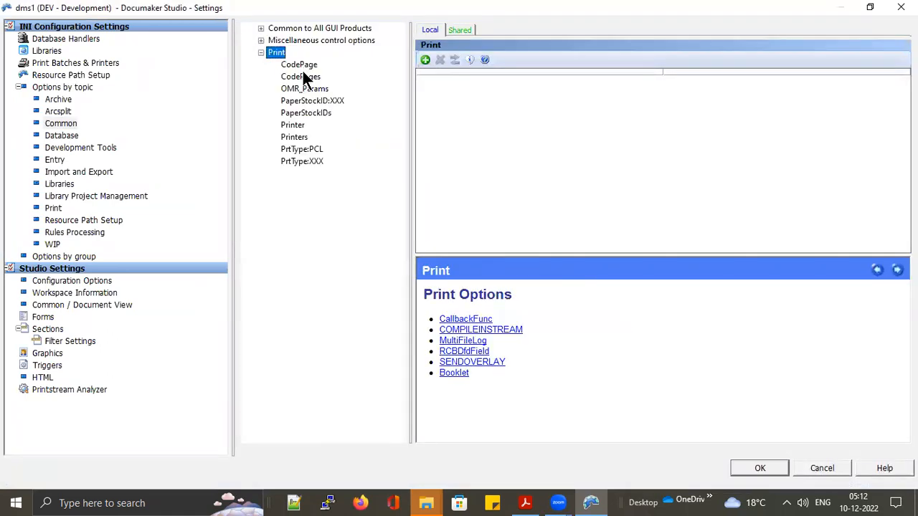
pyautogui.click(293, 125)
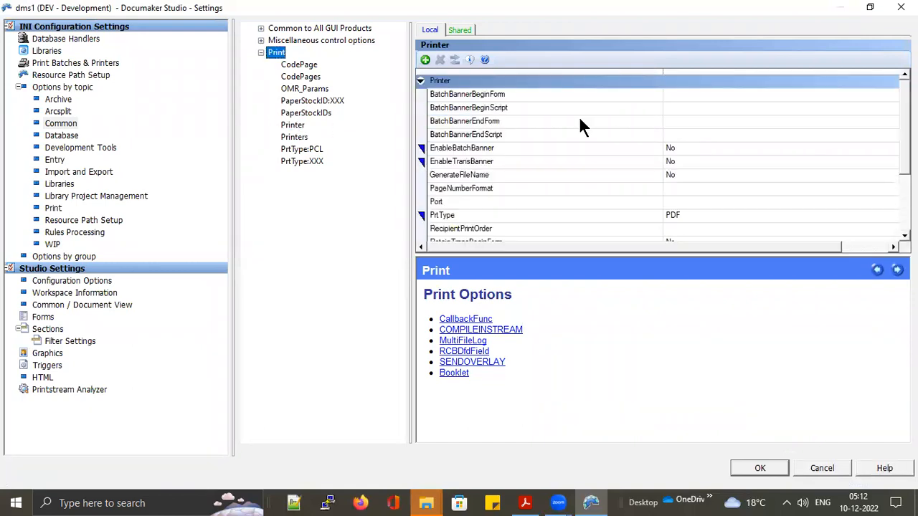
pyautogui.click(677, 100)
pyautogui.click(677, 108)
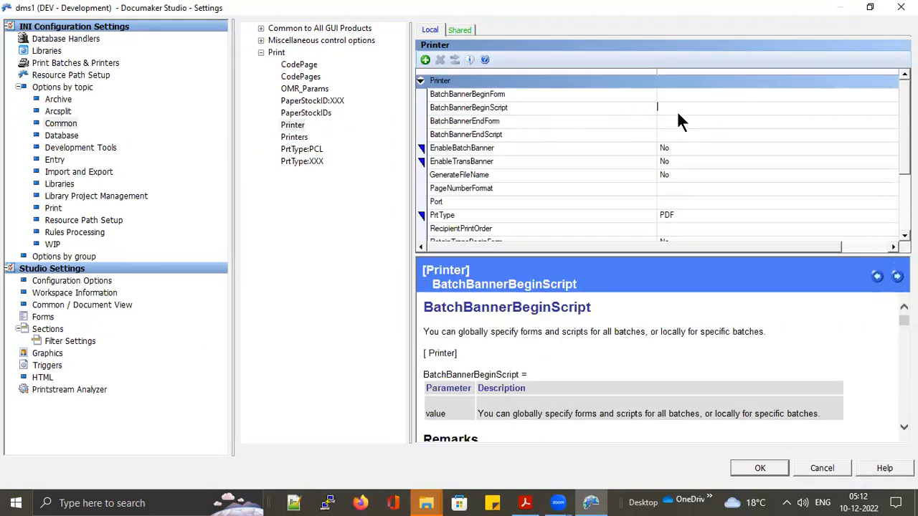
pyautogui.click(678, 120)
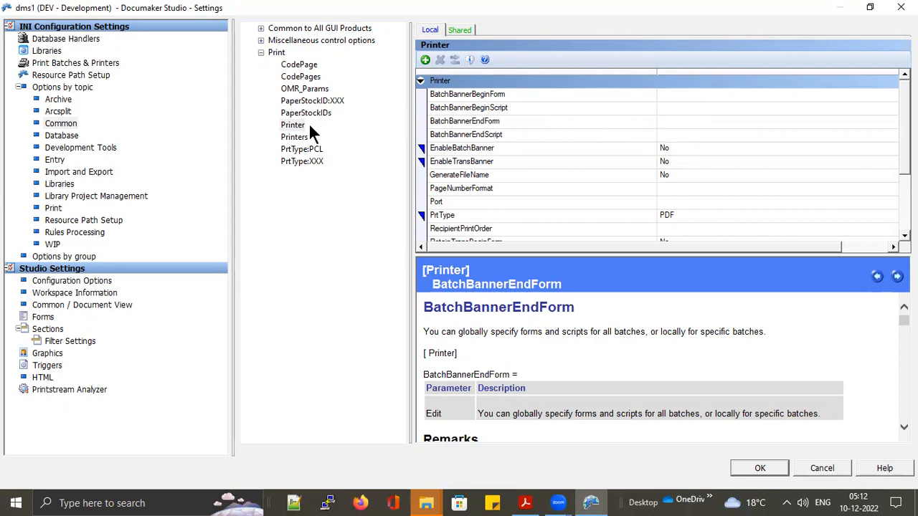
# Show the GenPrint Printer options by printer type, keeping PrtType set to PDF
pyautogui.click(54, 208)
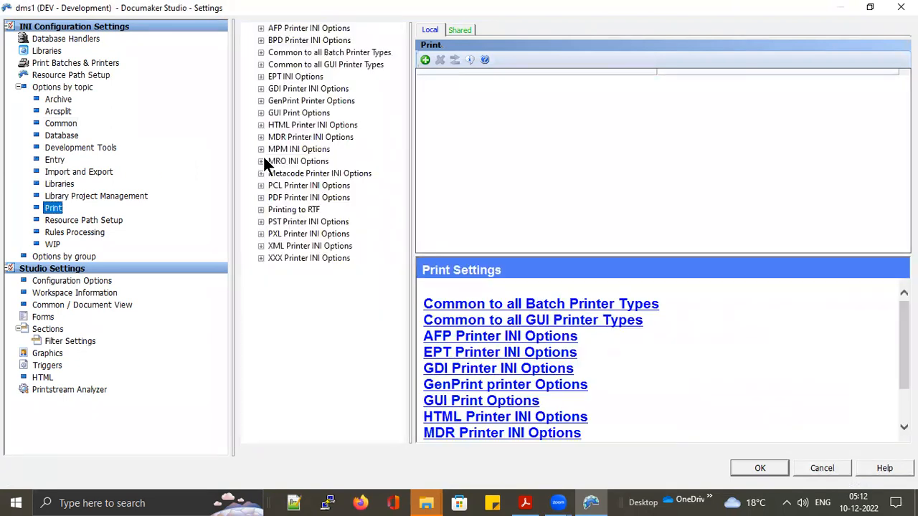
pyautogui.click(261, 102)
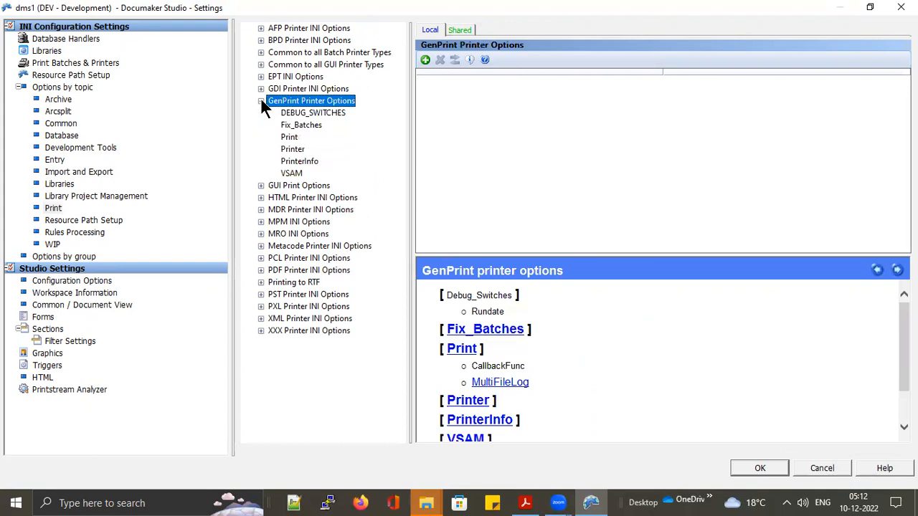
pyautogui.click(294, 149)
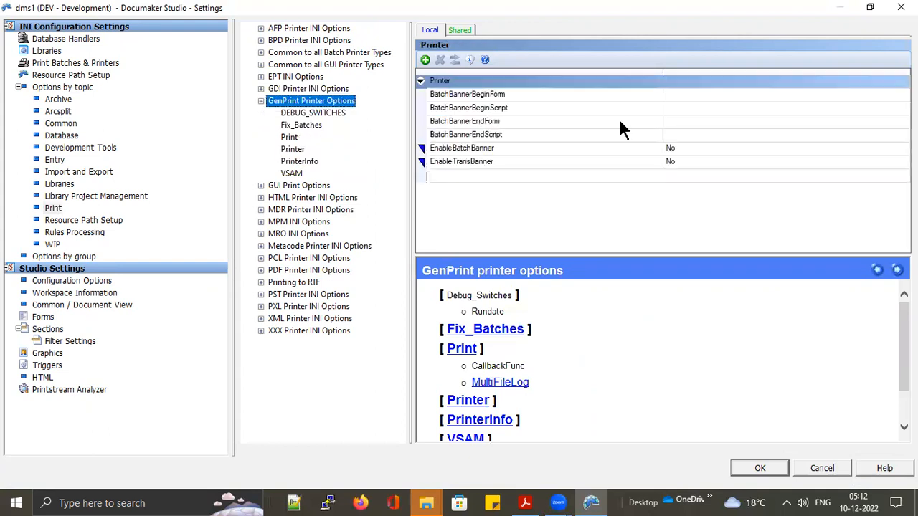
pyautogui.click(290, 137)
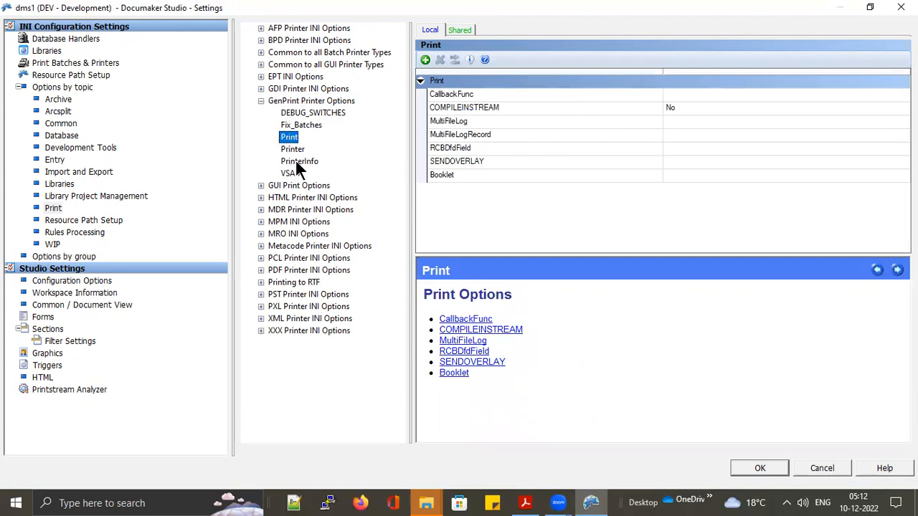
pyautogui.click(294, 150)
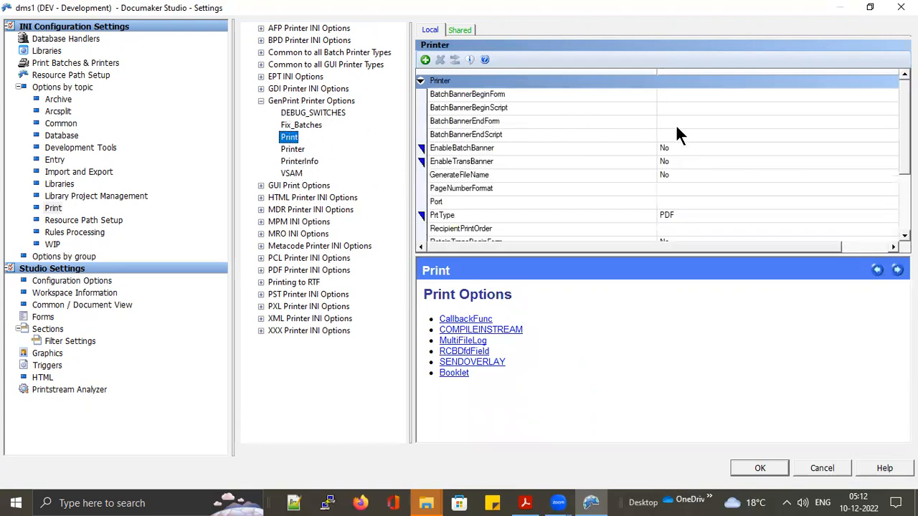
pyautogui.scroll(-2, 669, 168)
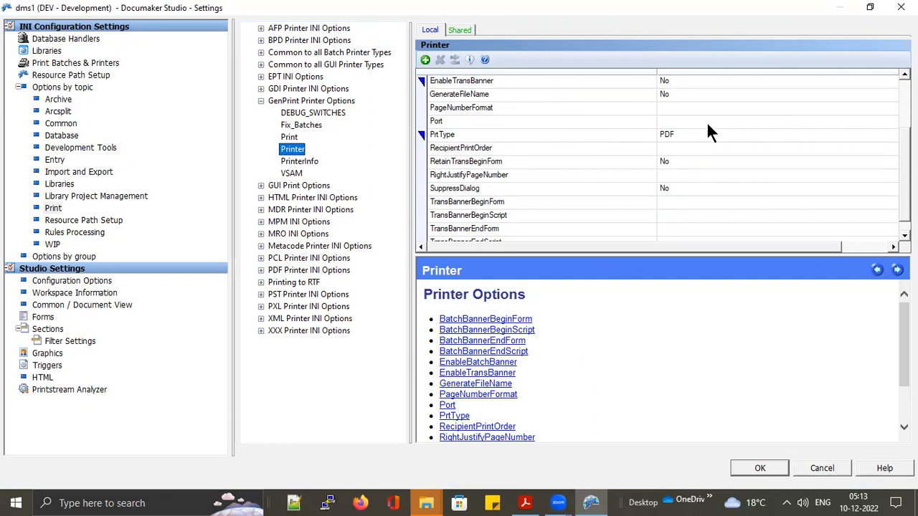
pyautogui.click(693, 135)
pyautogui.click(891, 135)
pyautogui.click(773, 141)
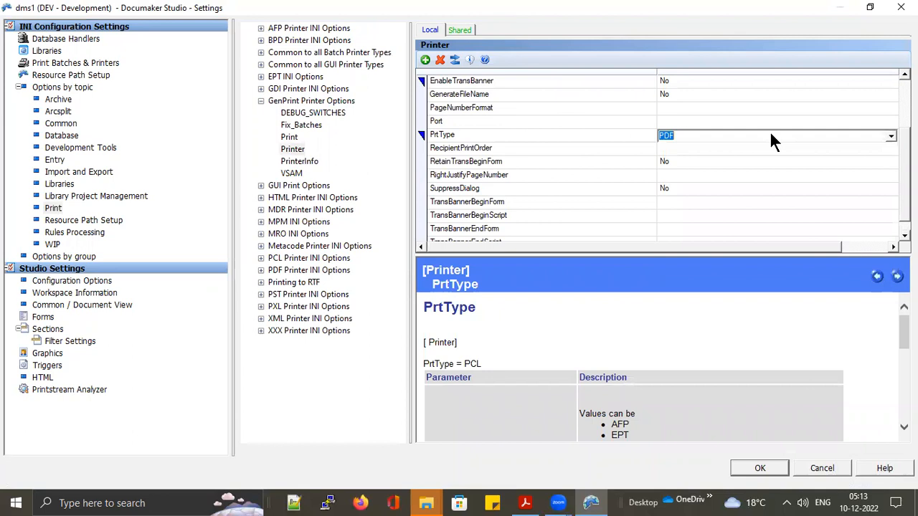
# Close Settings and add a new user with User ID APPLE
pyautogui.click(823, 470)
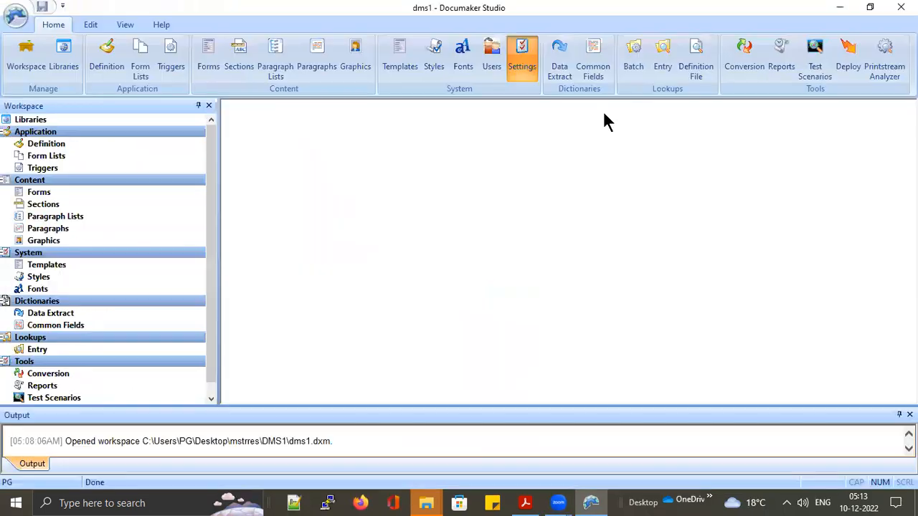
pyautogui.click(492, 59)
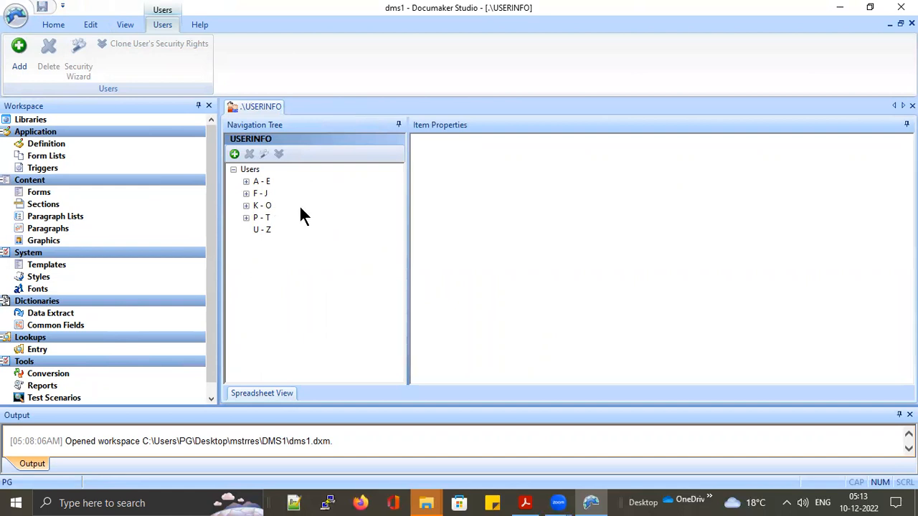
pyautogui.click(234, 154)
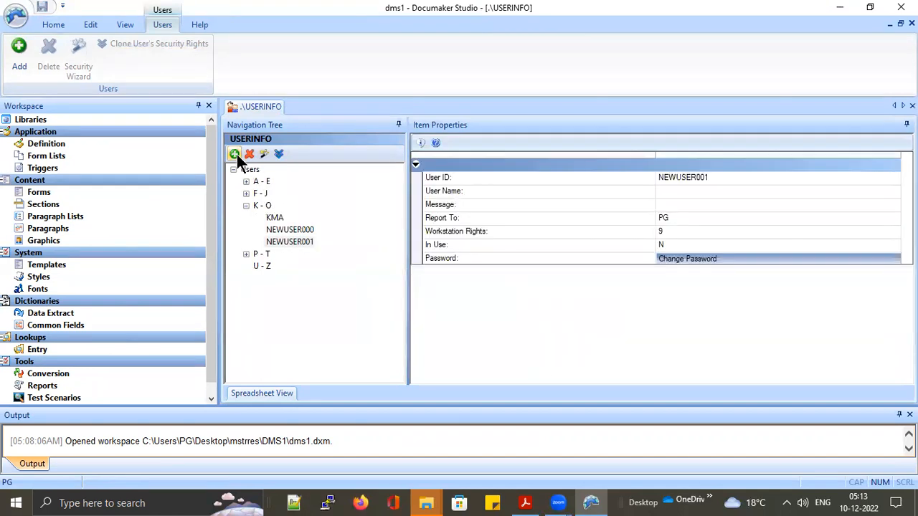
pyautogui.click(706, 177)
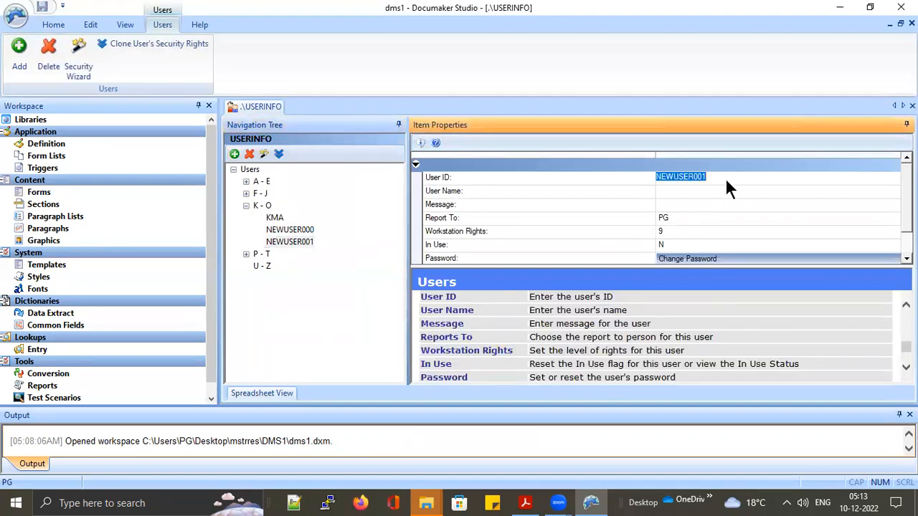
pyautogui.write('AP')
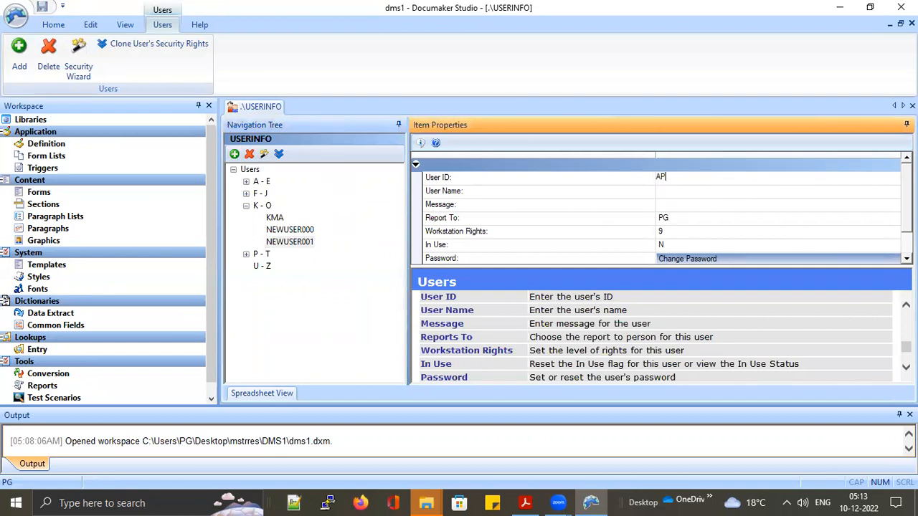
pyautogui.write('PLE')
pyautogui.press('Return')
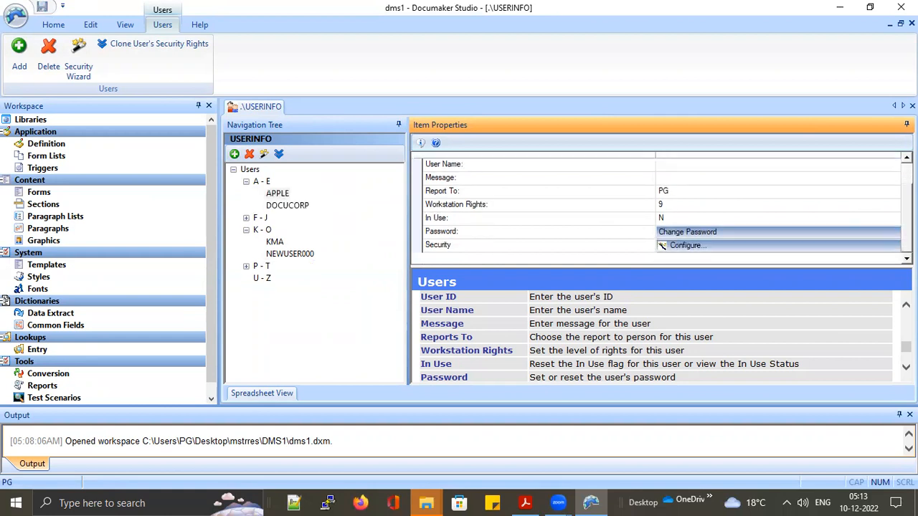
# Set APPLE's password and bring up its security configuration
pyautogui.click(689, 232)
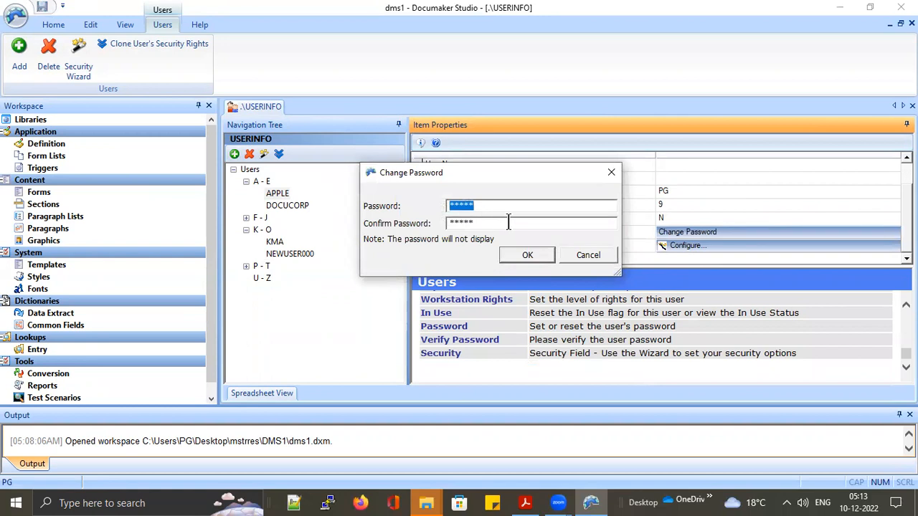
pyautogui.click(581, 255)
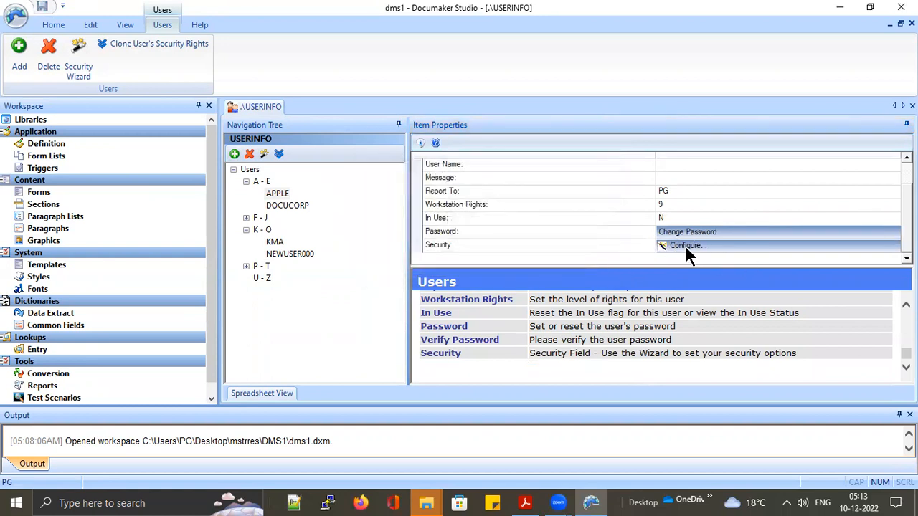
pyautogui.click(685, 245)
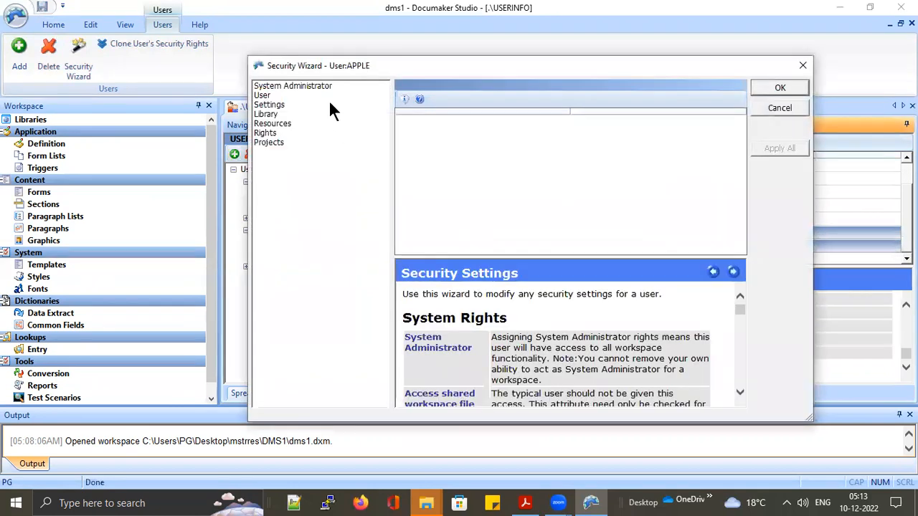
# Review APPLE's security categories and tick Library's Perform Promotions and Expire/Unexpire Versions rights
pyautogui.click(320, 88)
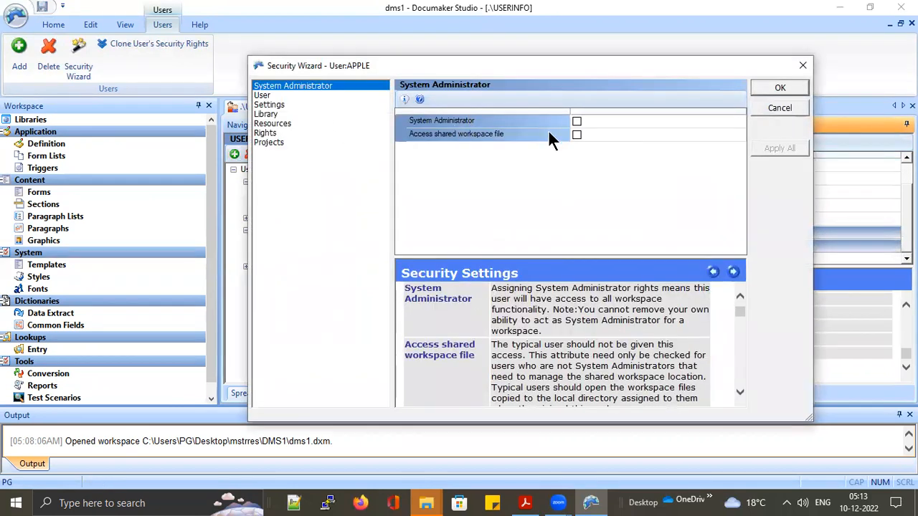
pyautogui.click(263, 96)
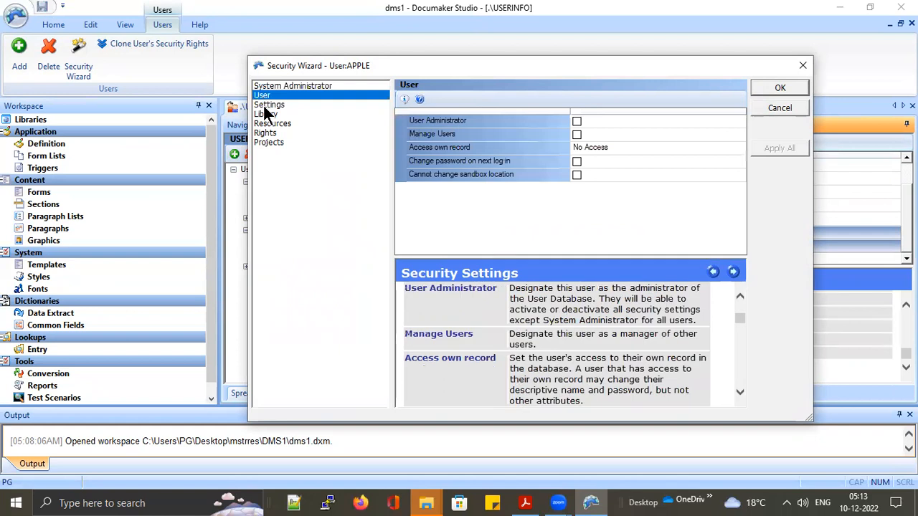
pyautogui.click(269, 106)
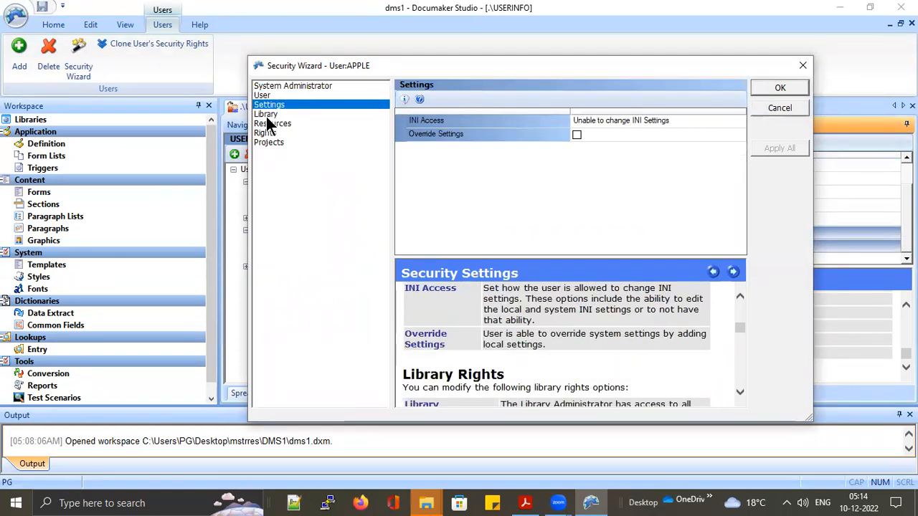
pyautogui.click(272, 116)
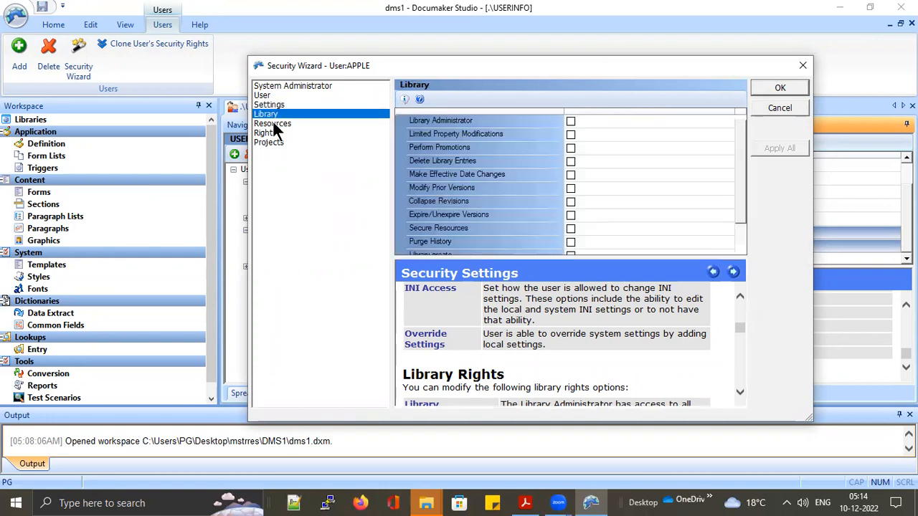
pyautogui.click(571, 148)
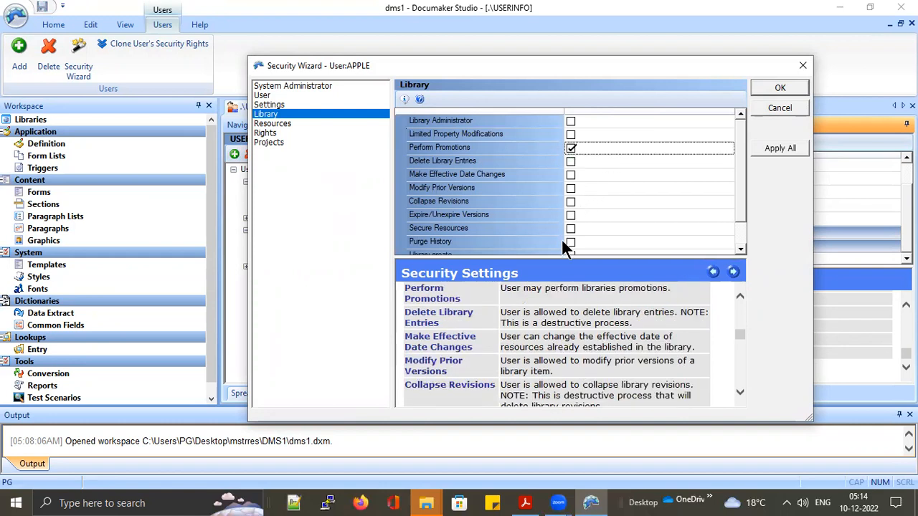
pyautogui.scroll(-1, 567, 238)
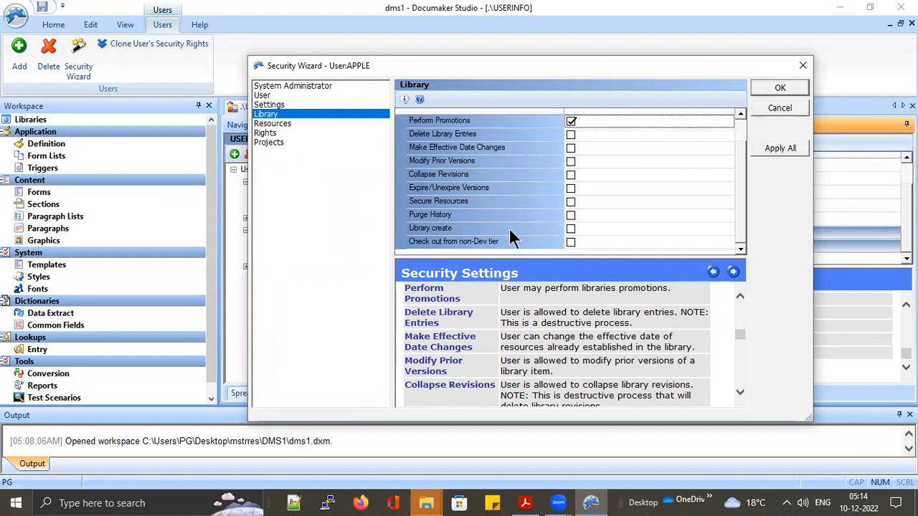
pyautogui.click(572, 188)
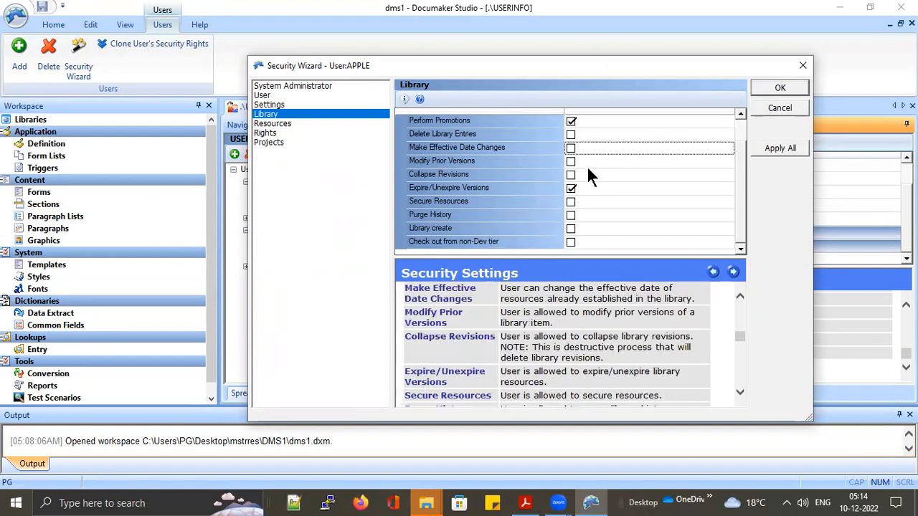
pyautogui.click(284, 124)
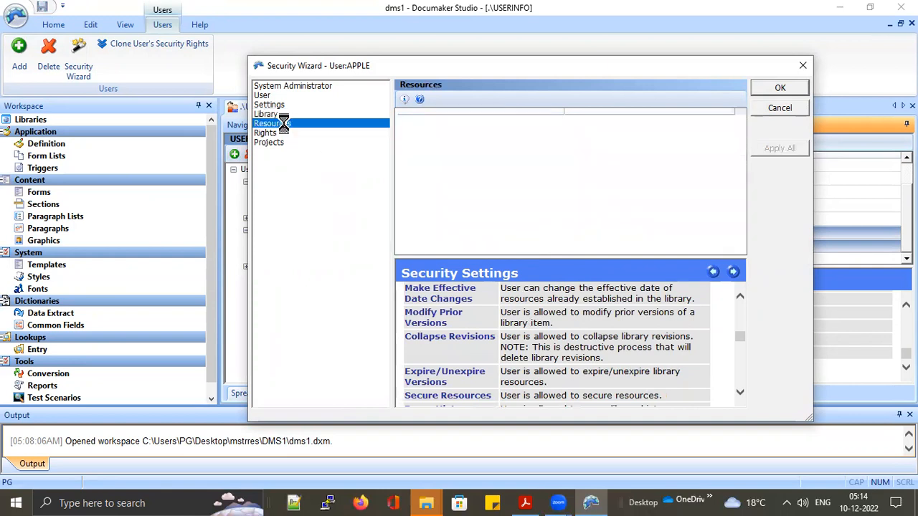
pyautogui.click(265, 133)
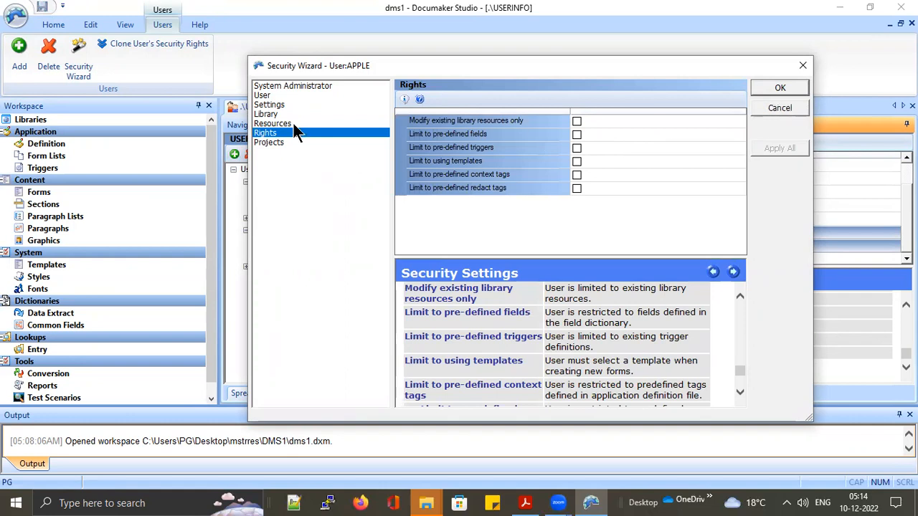
pyautogui.click(290, 86)
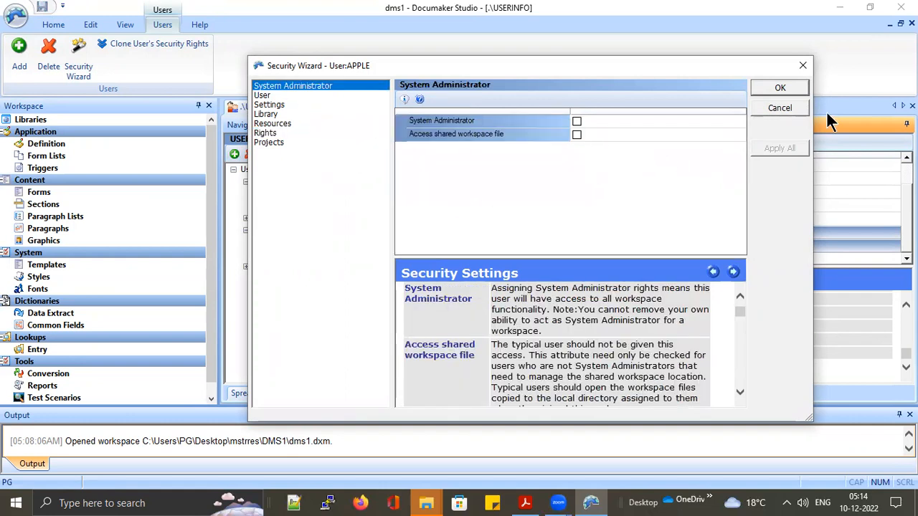
# Save APPLE's security settings and close the USERINFO user list
pyautogui.click(778, 87)
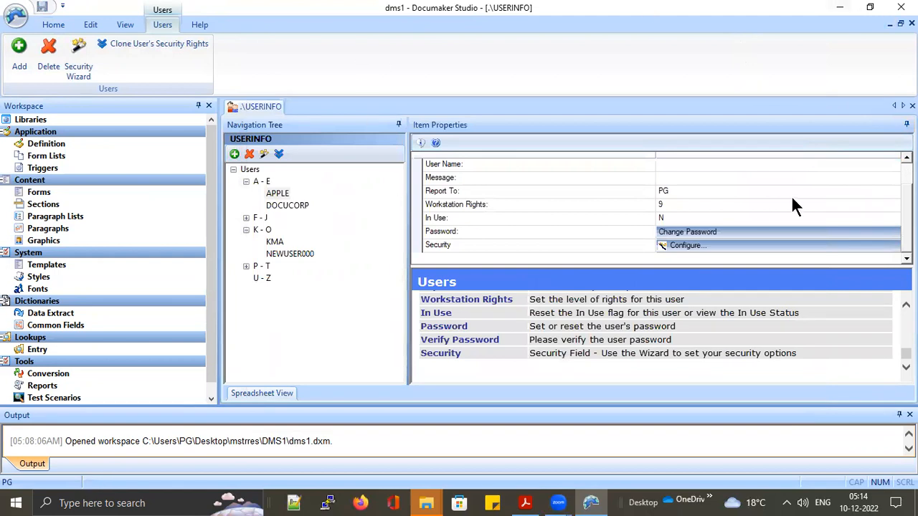
pyautogui.scroll(2, 661, 208)
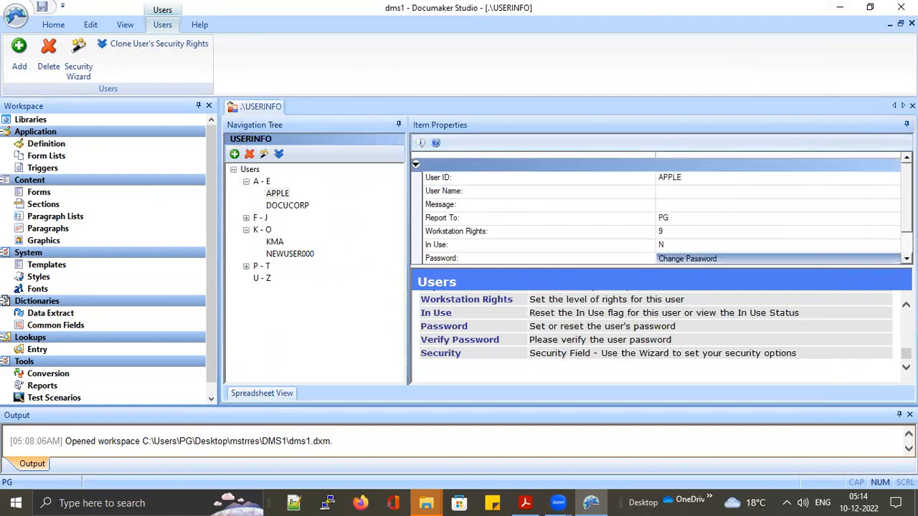
pyautogui.scroll(-2, 661, 208)
pyautogui.scroll(2, 661, 208)
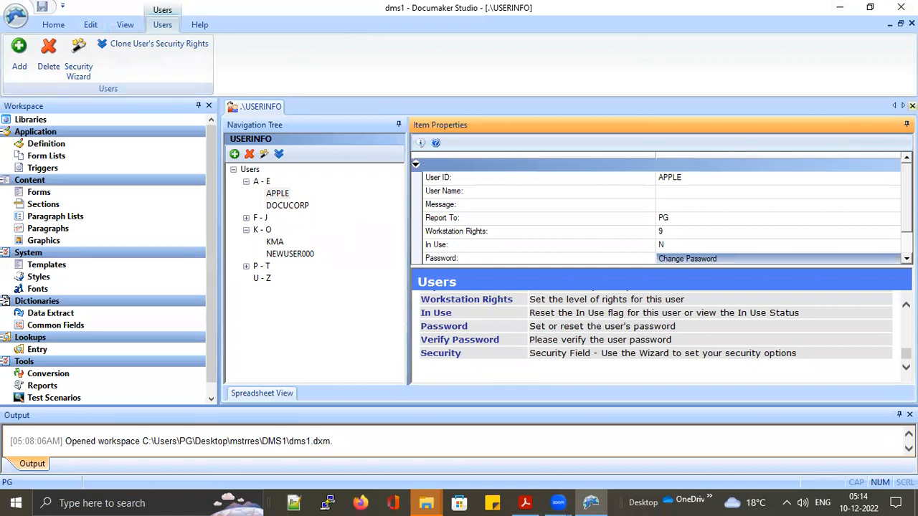
pyautogui.click(912, 106)
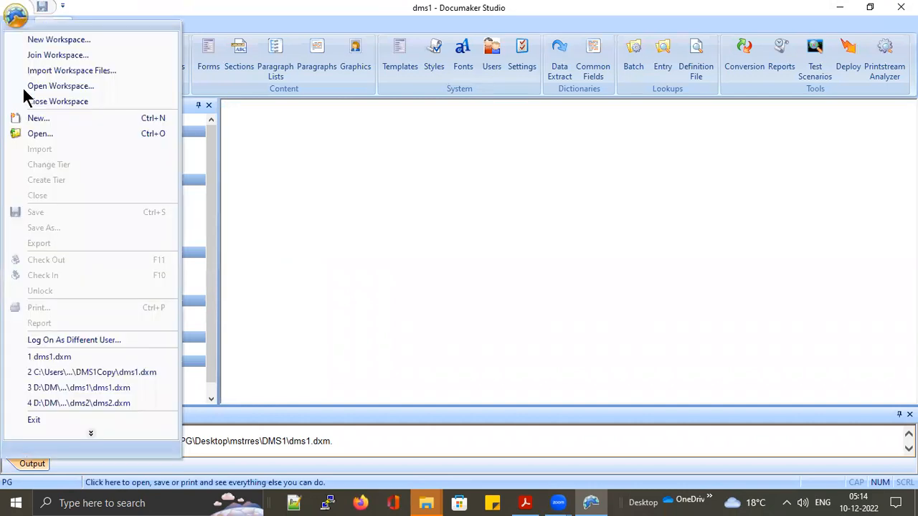
# Attempt to log on as APPLE with its password, which is rejected as invalid
pyautogui.click(101, 338)
pyautogui.write('A')
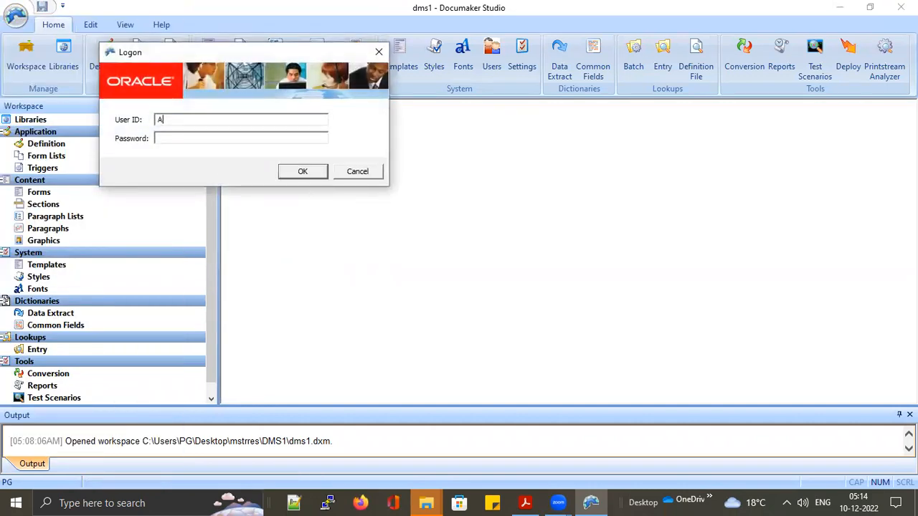
pyautogui.write('PPLK')
pyautogui.press('BackSpace')
pyautogui.write('E')
pyautogui.click(201, 139)
pyautogui.write('*****')
pyautogui.press('Return')
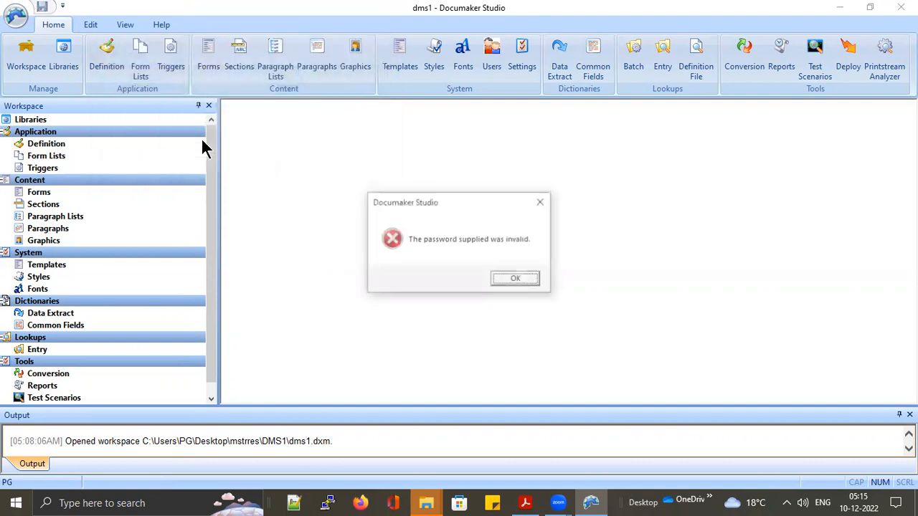
pyautogui.press('Return')
# Retry APPLE's password, dismiss the second invalid-password error, and cancel the logon
pyautogui.write('*****')
pyautogui.press('Return')
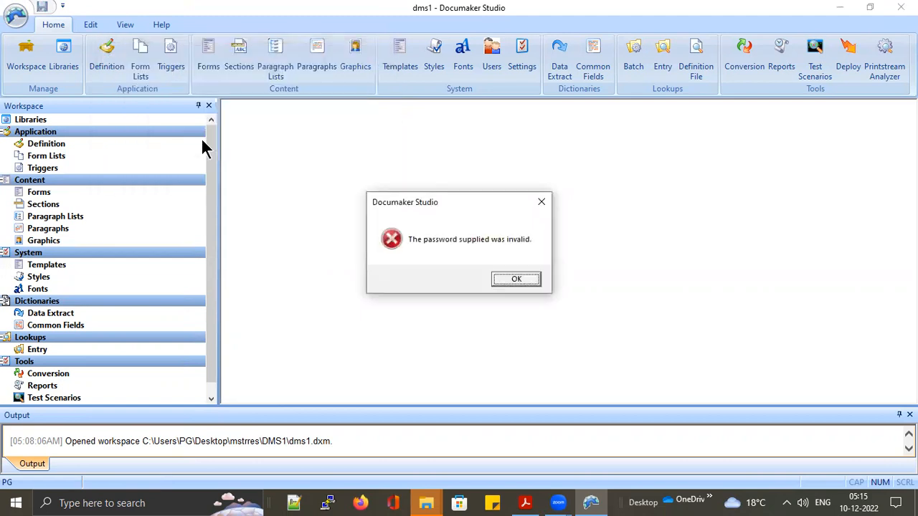
pyautogui.click(528, 280)
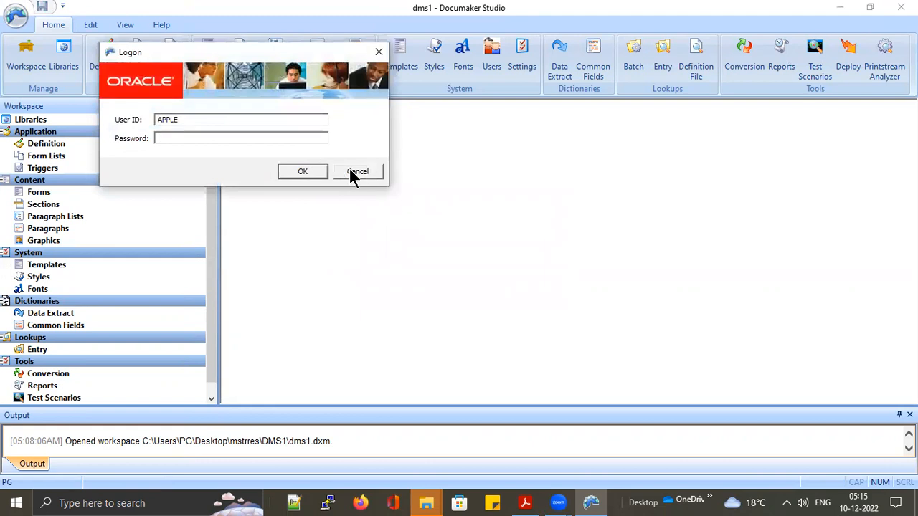
pyautogui.click(358, 172)
pyautogui.click(530, 279)
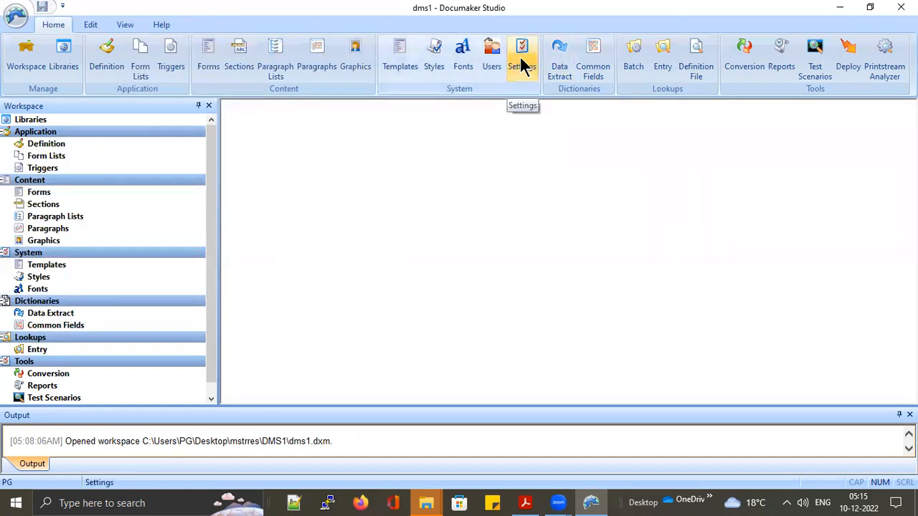
pyautogui.click(494, 54)
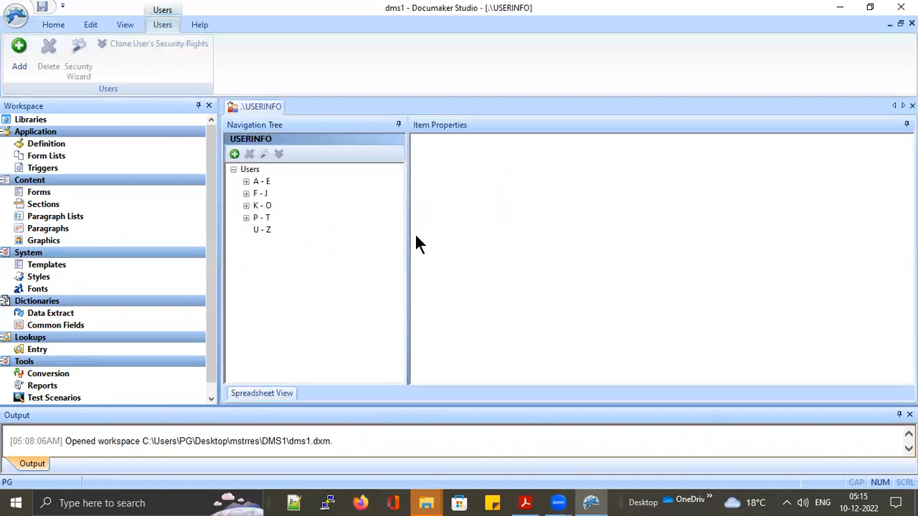
pyautogui.click(246, 182)
pyautogui.click(278, 193)
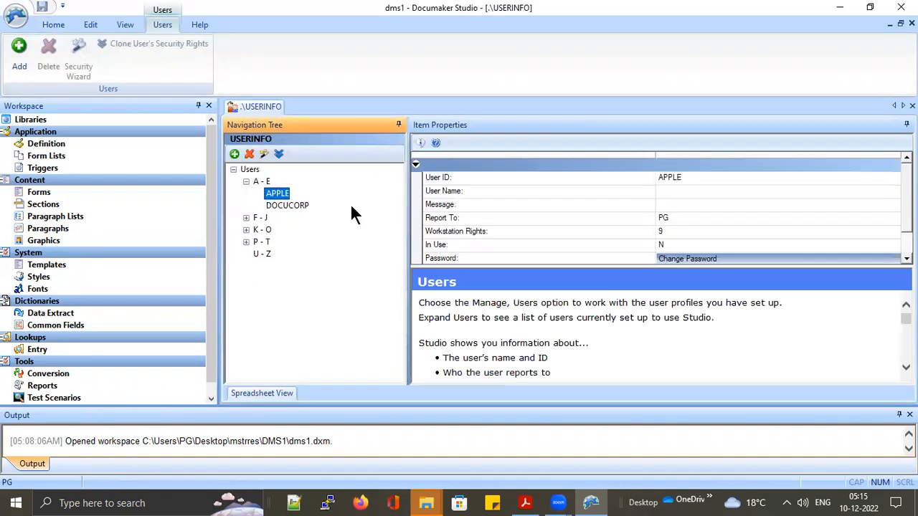
pyautogui.scroll(-1, 674, 224)
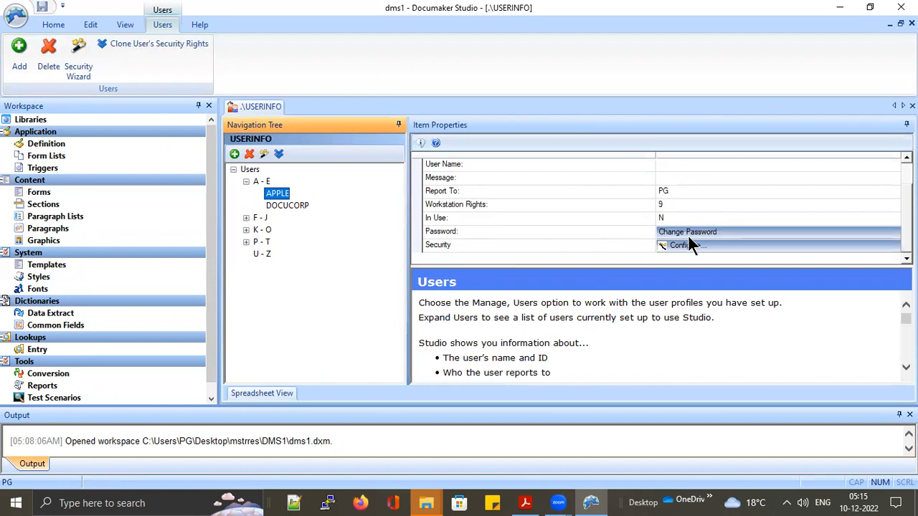
pyautogui.click(692, 231)
pyautogui.press('BackSpace')
pyautogui.write('*****')
pyautogui.press('Tab')
pyautogui.write('*****')
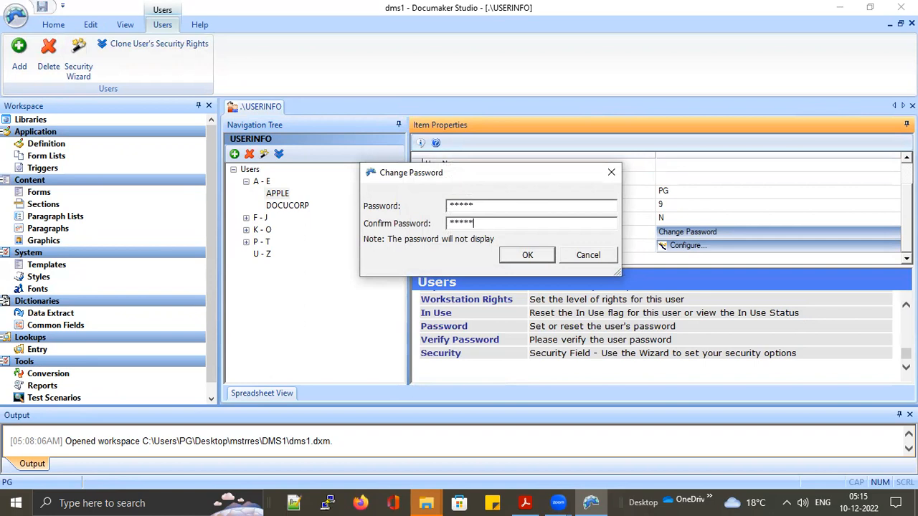
pyautogui.click(538, 260)
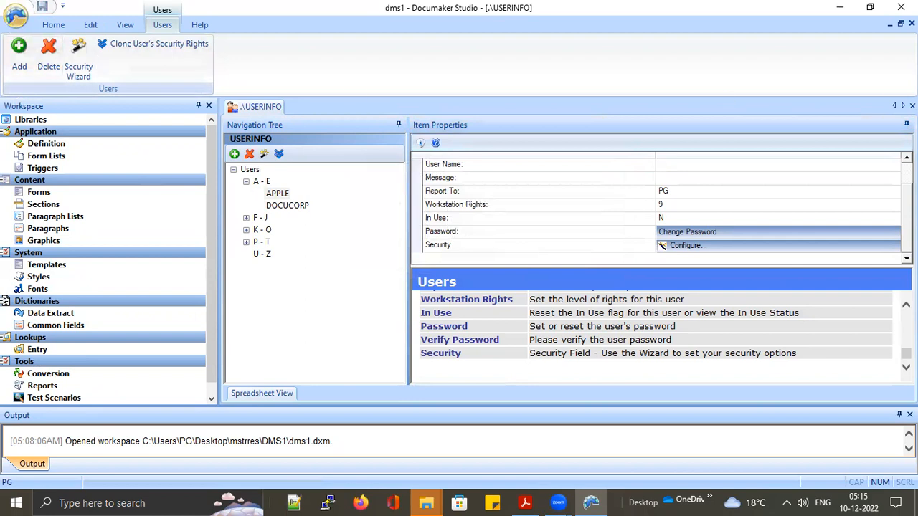
# Close the user records and log on as APPLE with its password
pyautogui.click(912, 105)
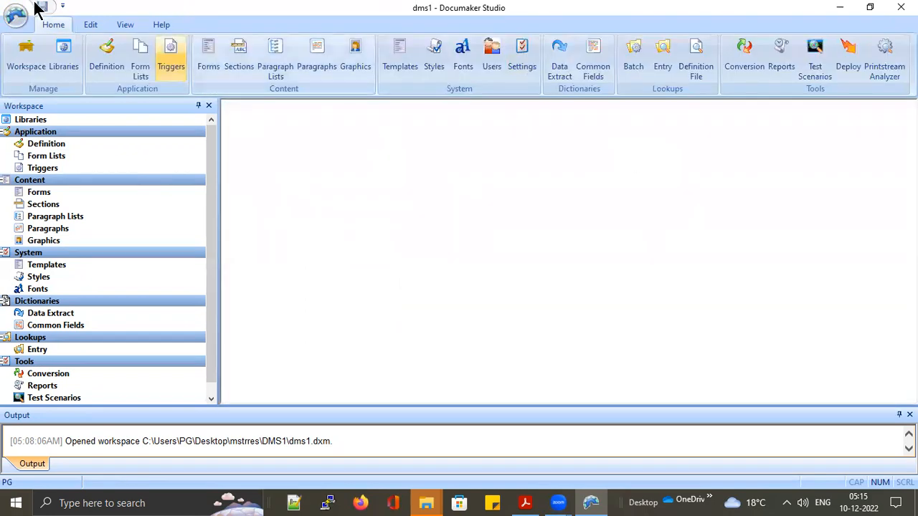
pyautogui.click(16, 15)
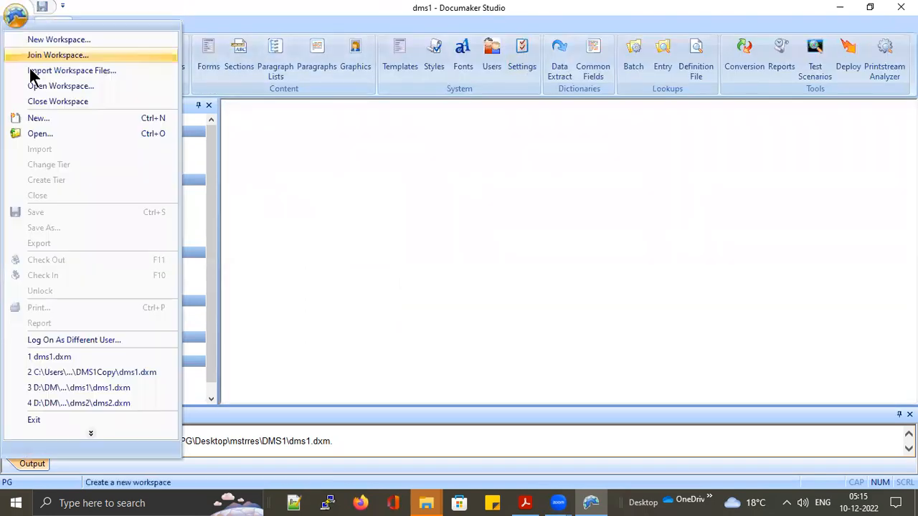
pyautogui.click(90, 339)
pyautogui.write('APPLE')
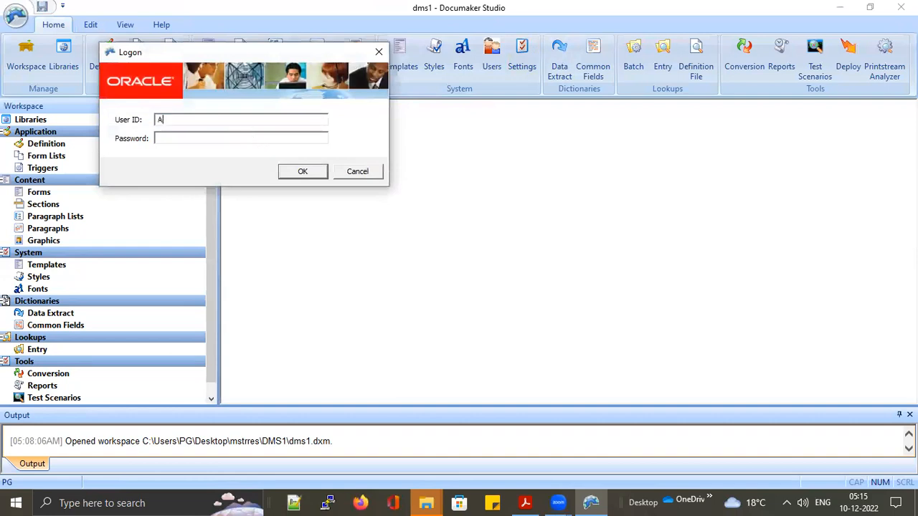
pyautogui.press('Tab')
pyautogui.write('*****')
pyautogui.press('Return')
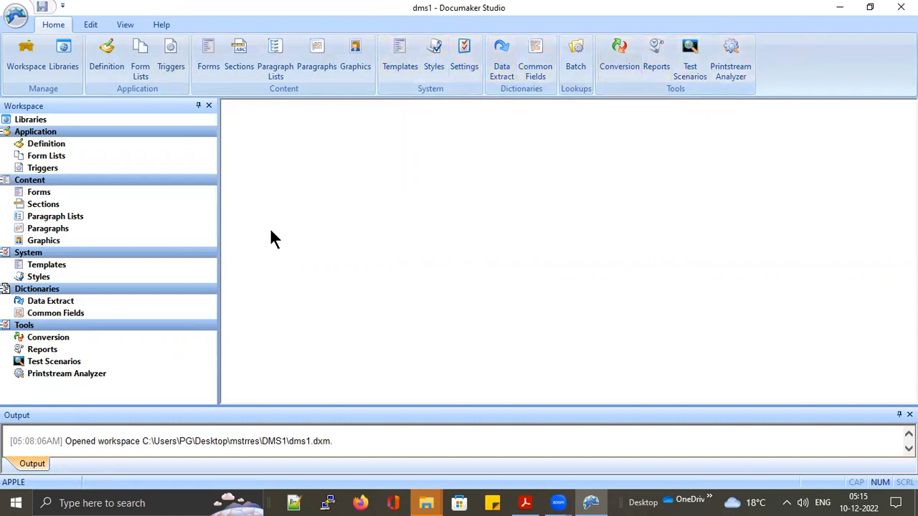
# Cancel a new Log On As Different User attempt to revert to PG
pyautogui.click(22, 24)
pyautogui.click(487, 228)
pyautogui.click(363, 174)
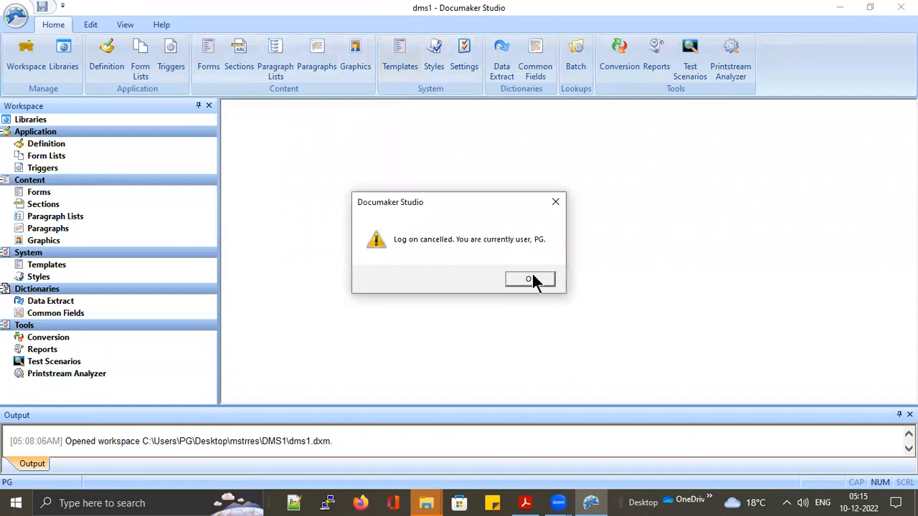
pyautogui.click(531, 279)
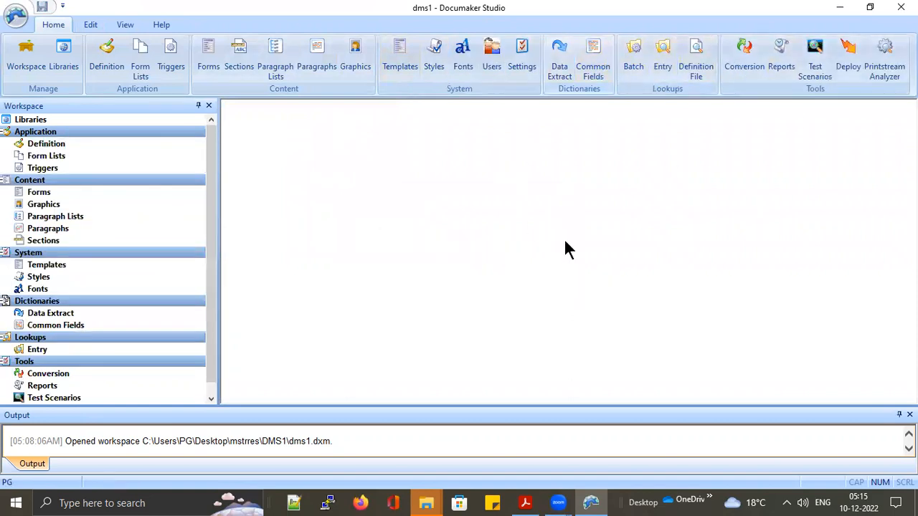
# Open the workspace Users list, expand A - E, and view APPLE's properties
pyautogui.click(492, 55)
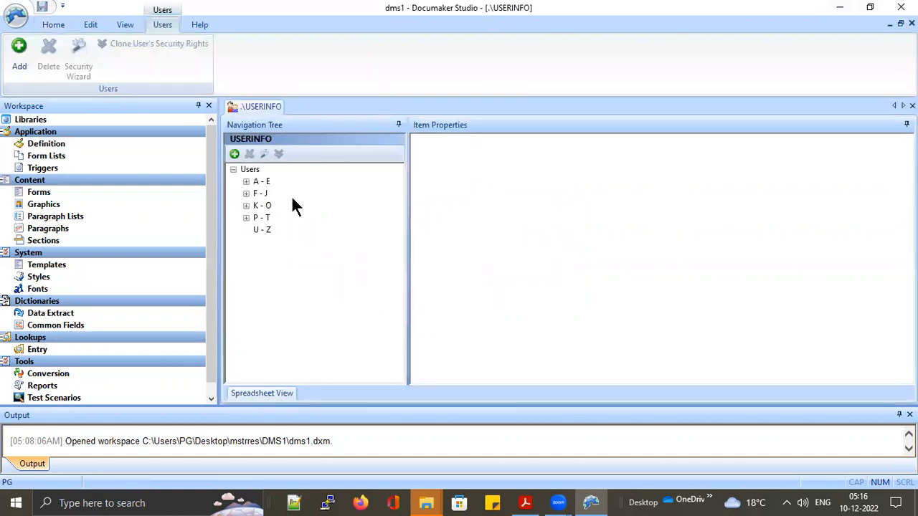
pyautogui.click(246, 182)
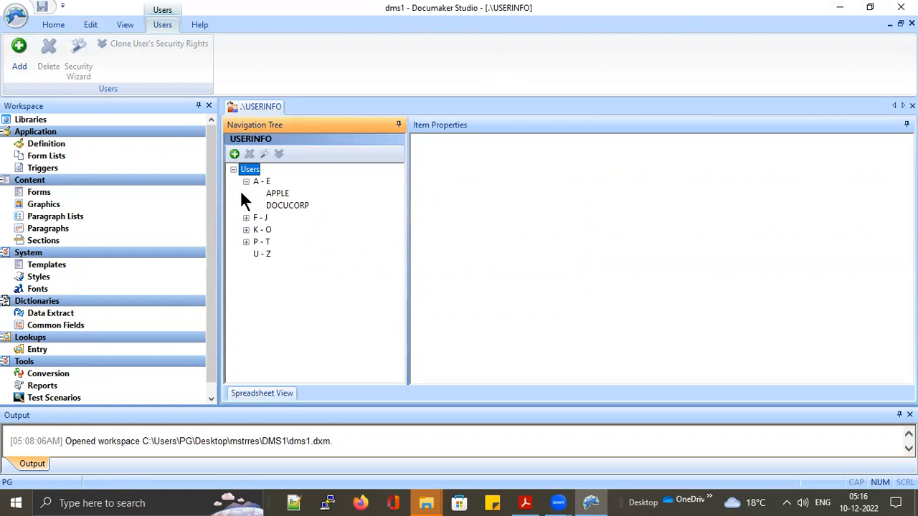
pyautogui.click(261, 182)
pyautogui.click(277, 193)
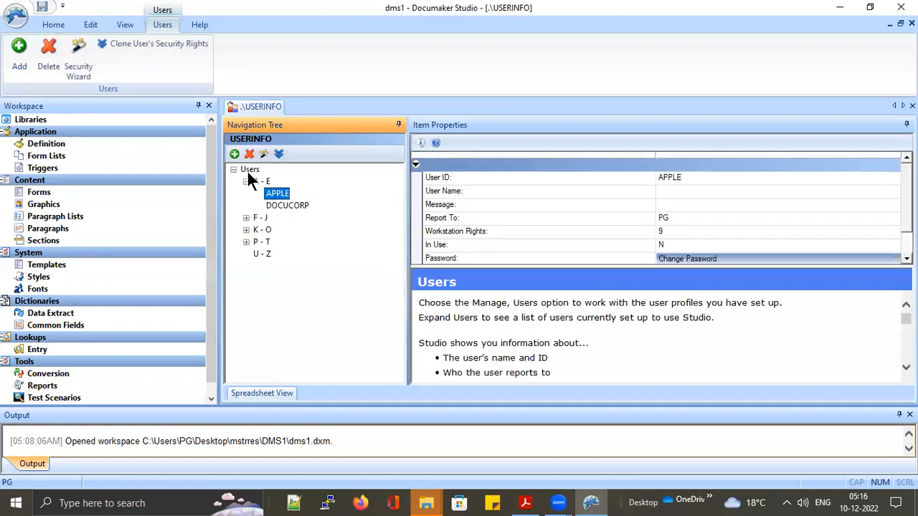
# Expand F - J and K - O, delete NEWUSER000 with confirmation, and reselect APPLE
pyautogui.click(245, 218)
pyautogui.click(246, 242)
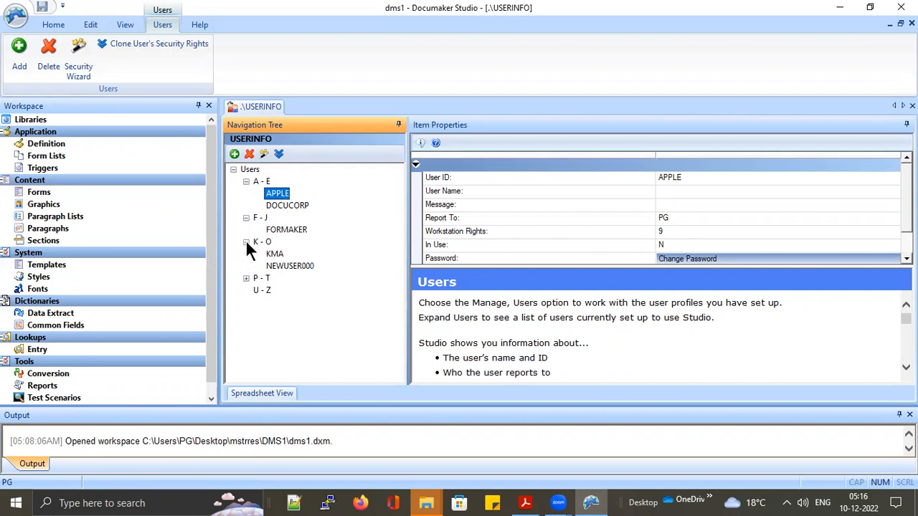
pyautogui.click(287, 267)
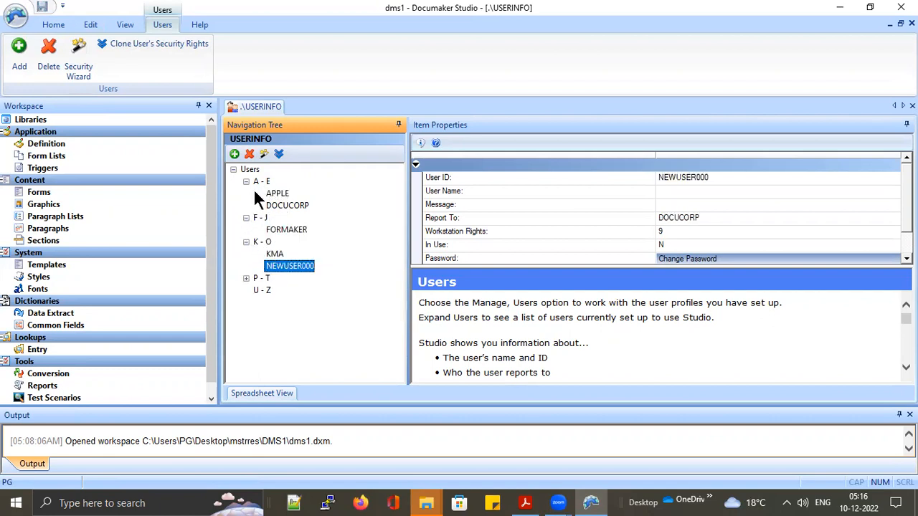
pyautogui.click(250, 154)
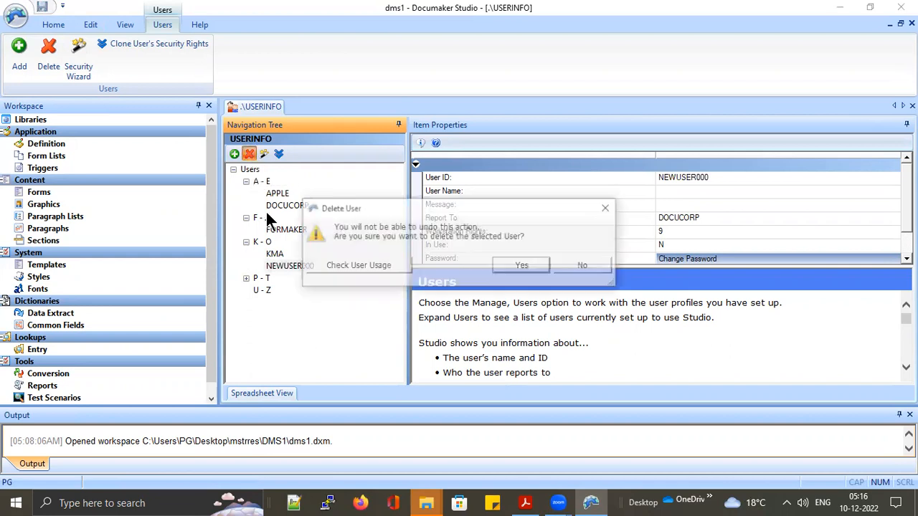
pyautogui.click(520, 265)
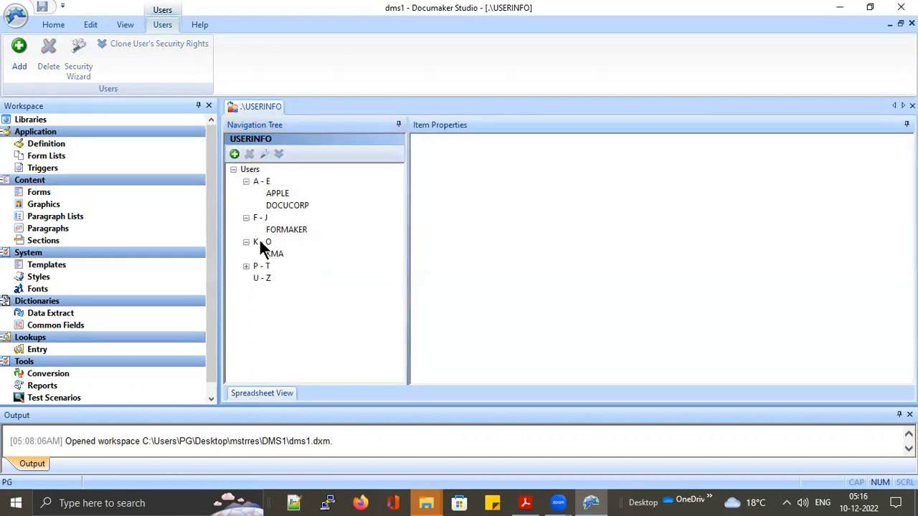
pyautogui.click(277, 194)
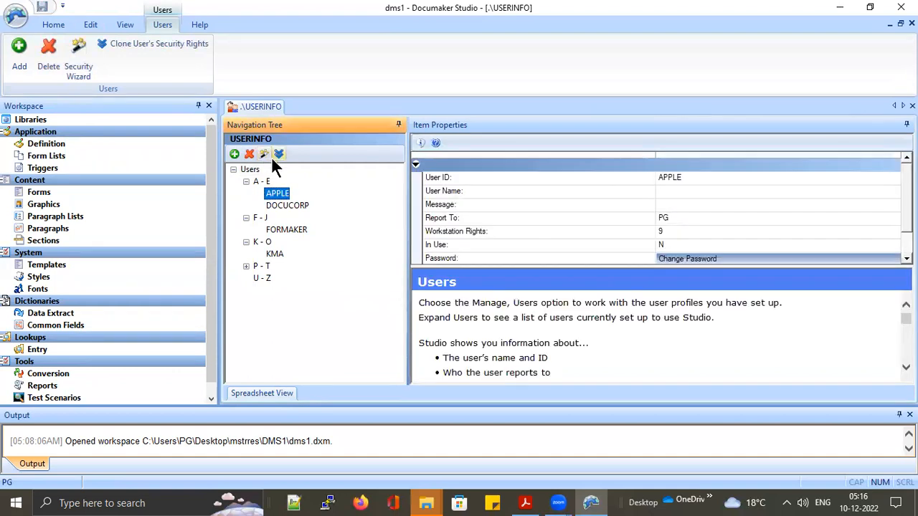
pyautogui.scroll(-1, 753, 233)
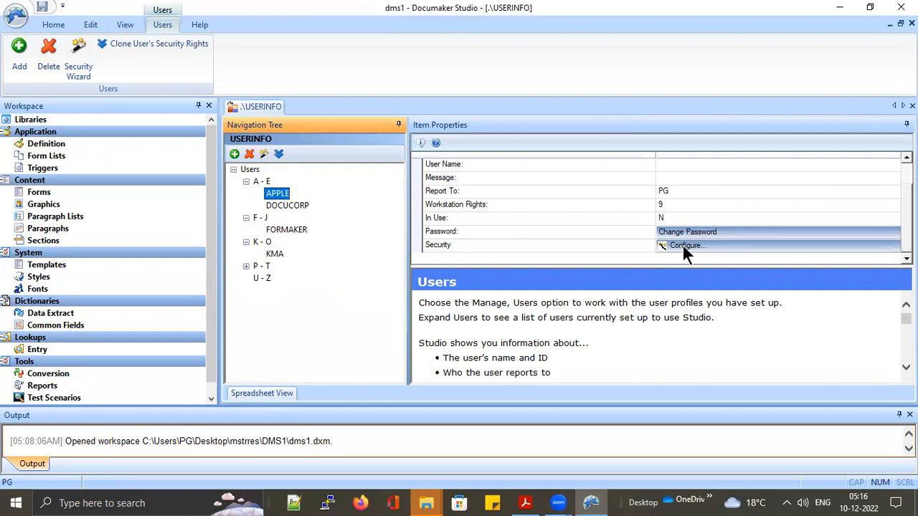
pyautogui.click(262, 154)
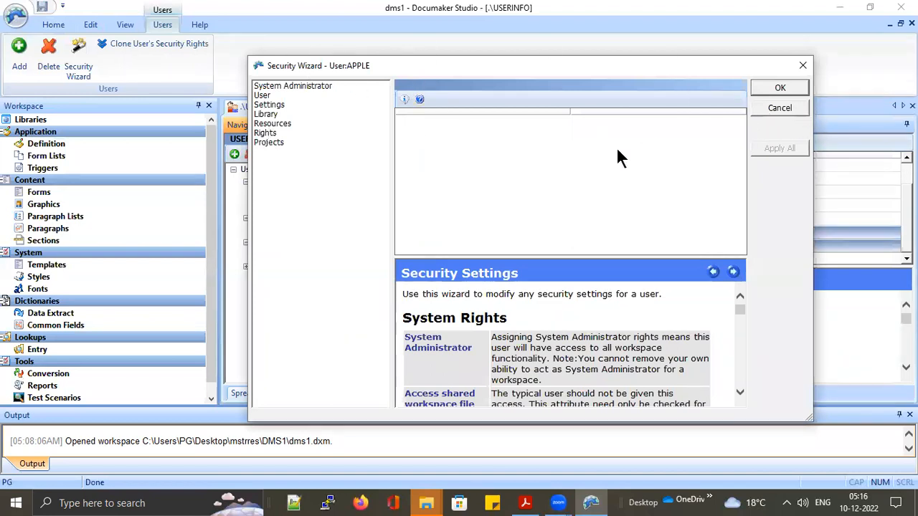
pyautogui.click(780, 108)
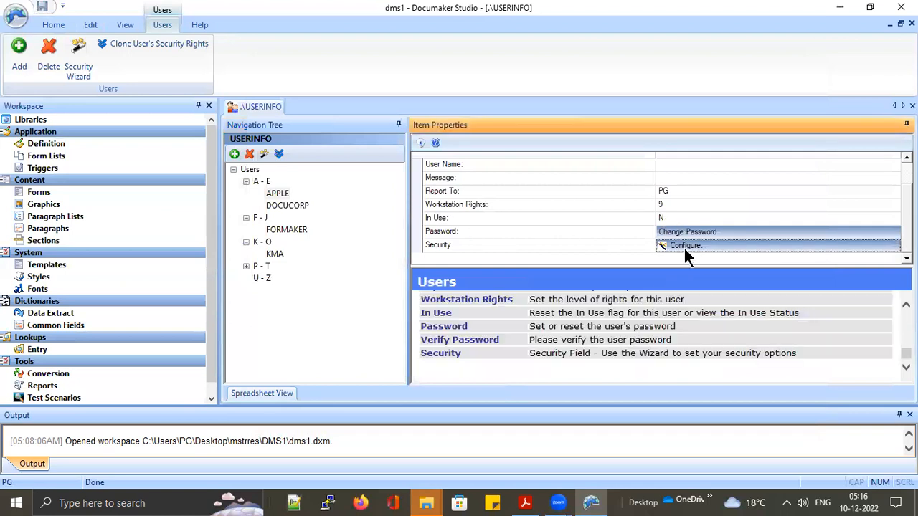
pyautogui.click(684, 249)
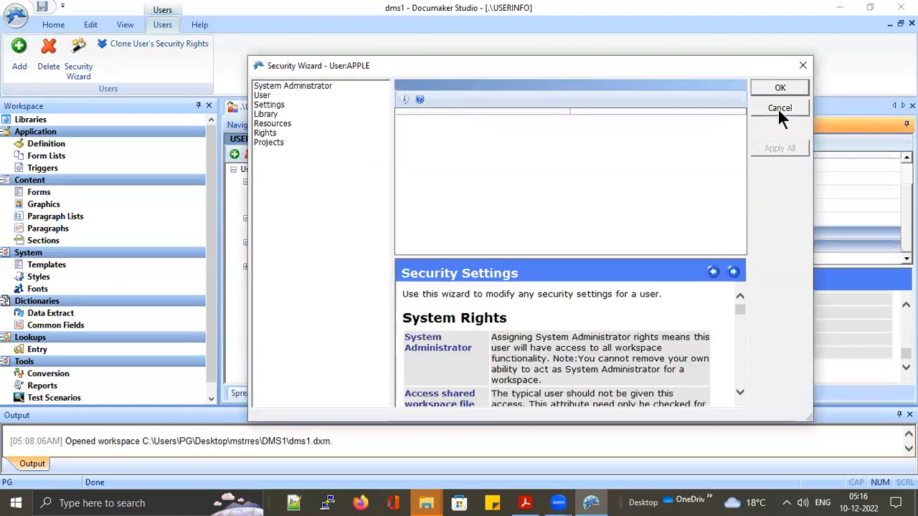
pyautogui.click(779, 108)
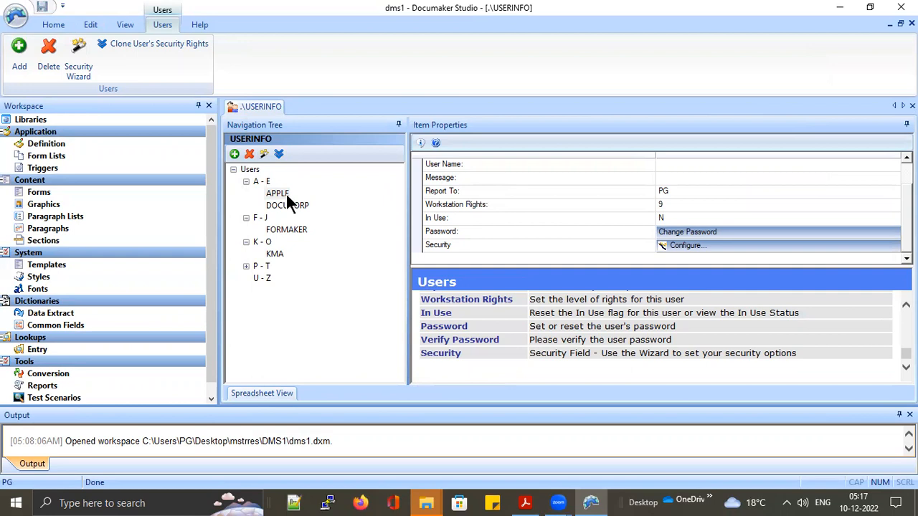
pyautogui.click(235, 154)
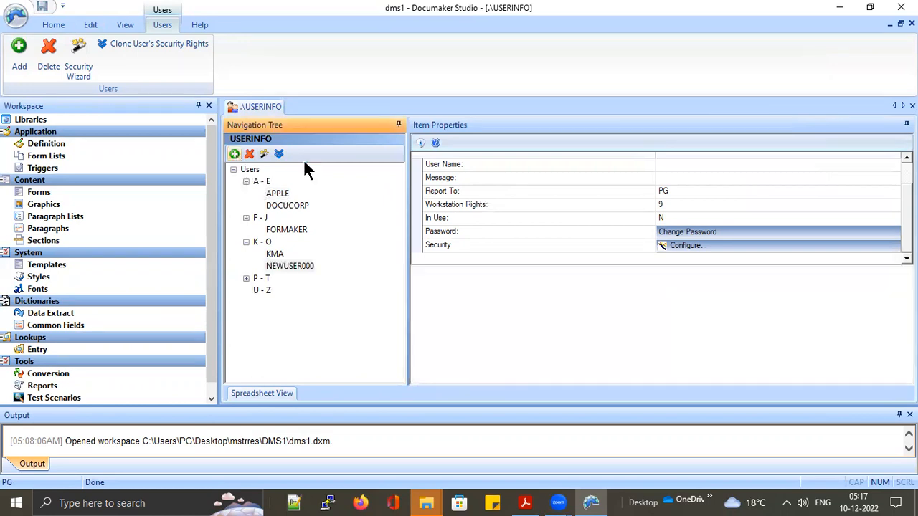
pyautogui.scroll(1, 742, 200)
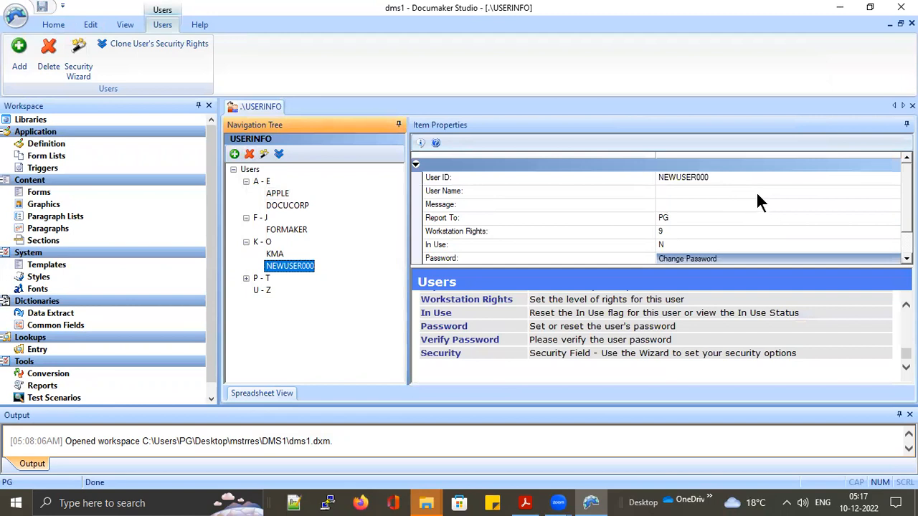
pyautogui.click(717, 178)
pyautogui.write('Orange')
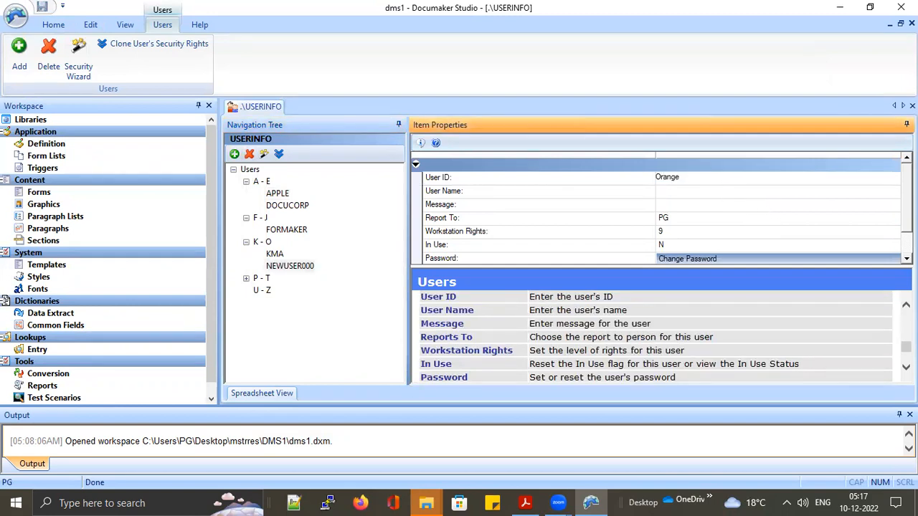
pyautogui.press('Return')
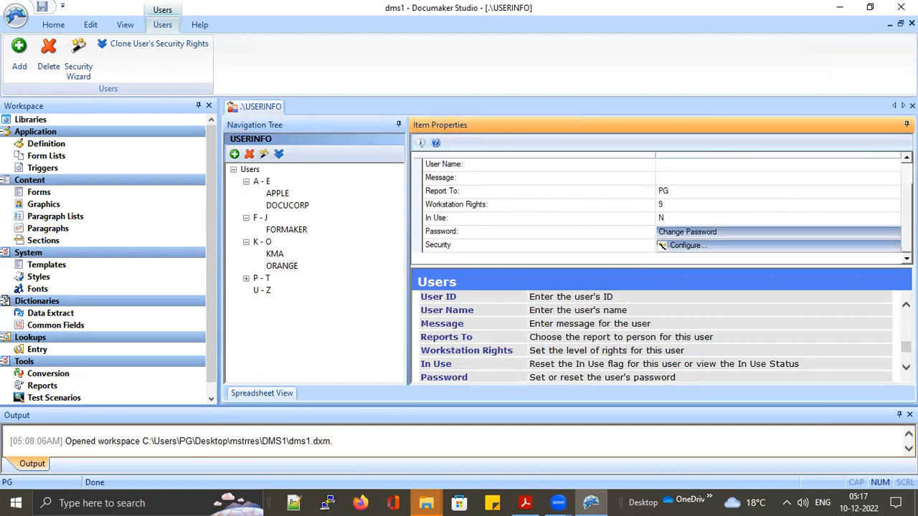
pyautogui.click(285, 264)
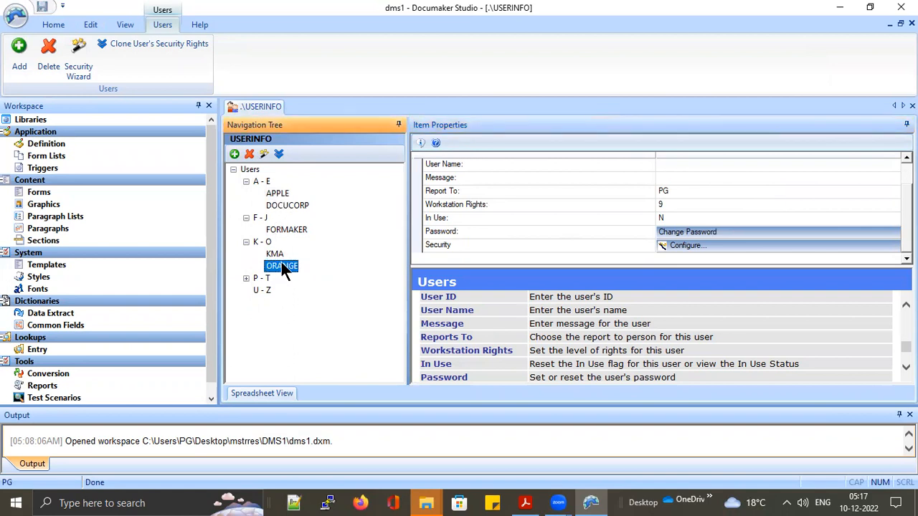
pyautogui.click(279, 153)
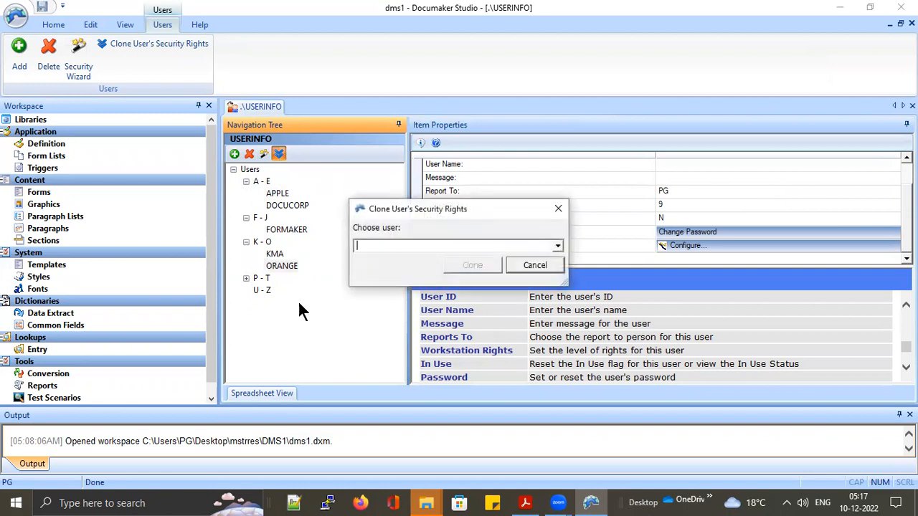
pyautogui.click(553, 246)
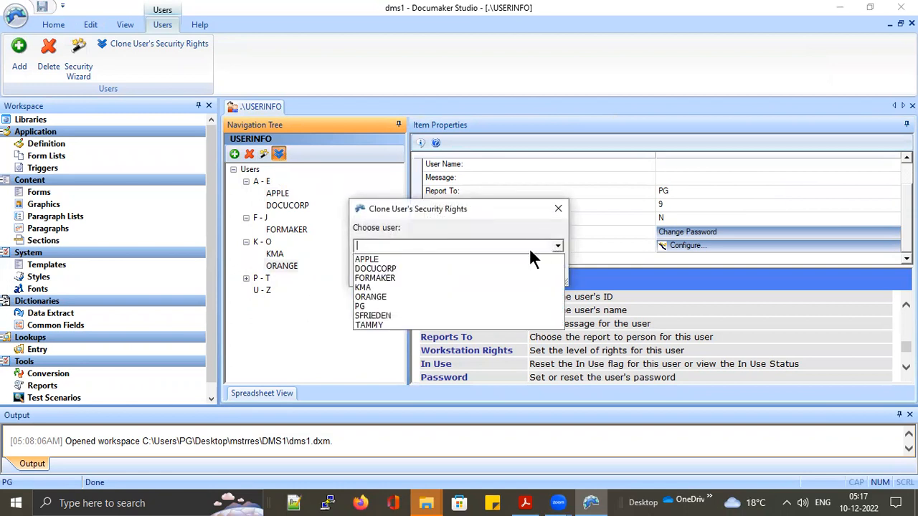
pyautogui.click(396, 260)
pyautogui.click(481, 267)
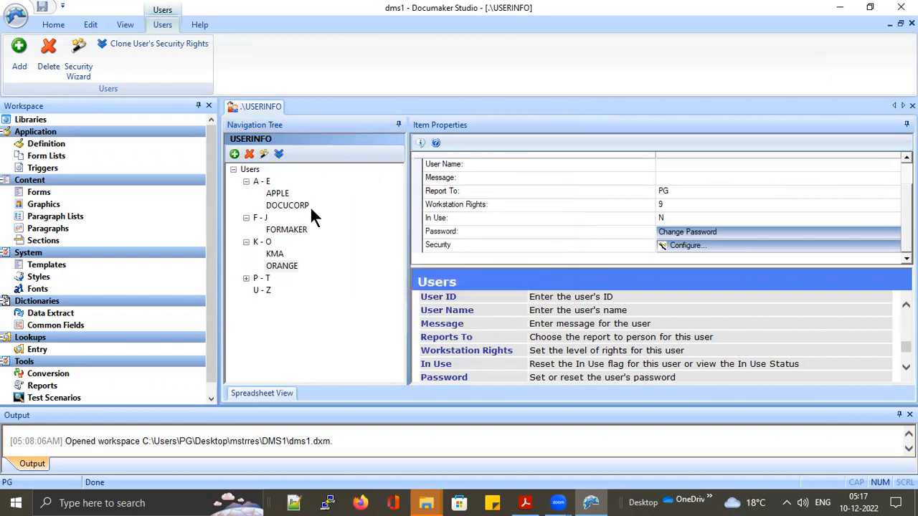
pyautogui.click(276, 265)
pyautogui.click(680, 244)
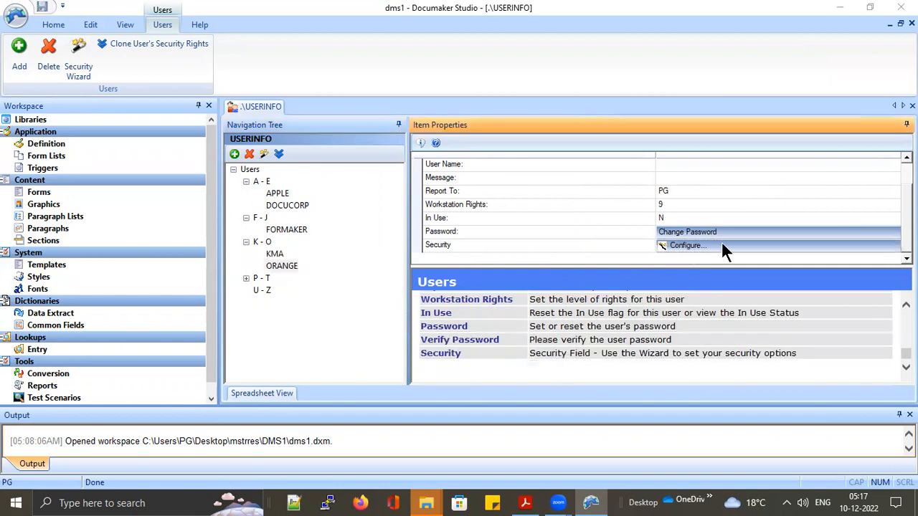
pyautogui.click(723, 247)
pyautogui.click(284, 83)
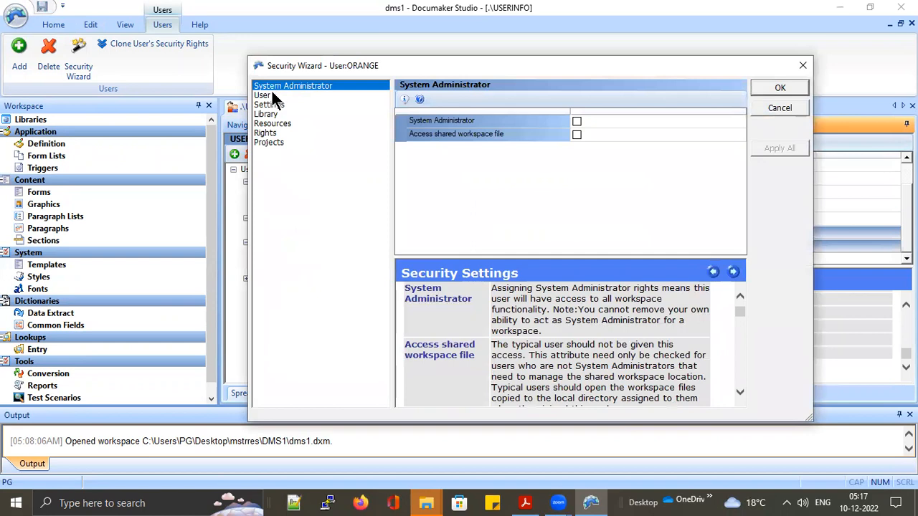
pyautogui.click(265, 97)
pyautogui.click(267, 106)
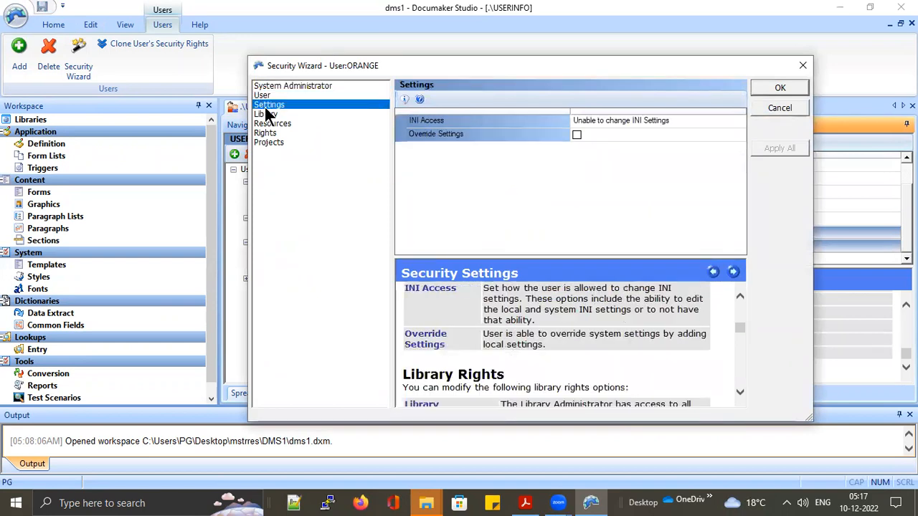
pyautogui.click(269, 115)
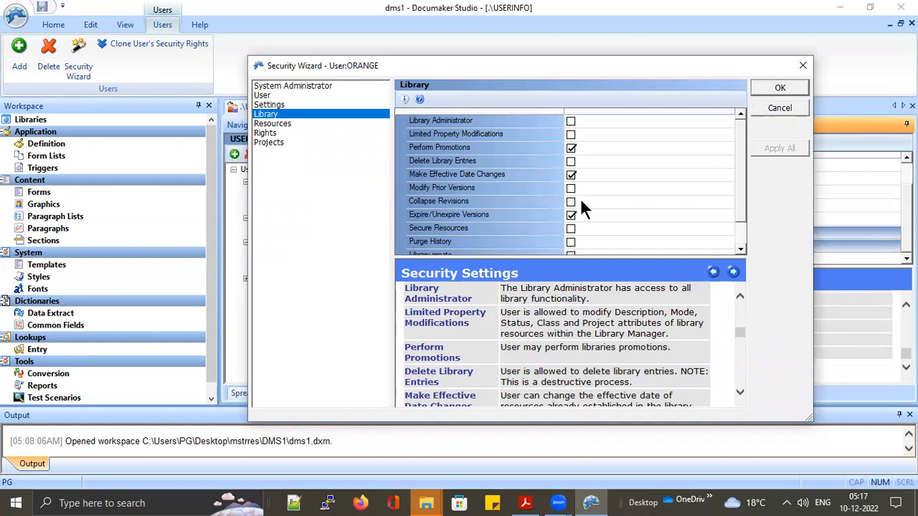
pyautogui.scroll(-1, 582, 205)
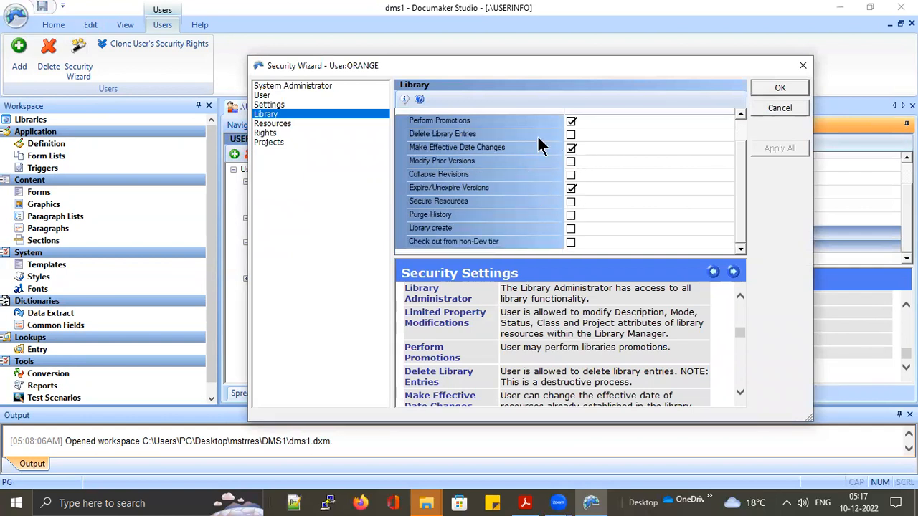
pyautogui.click(779, 89)
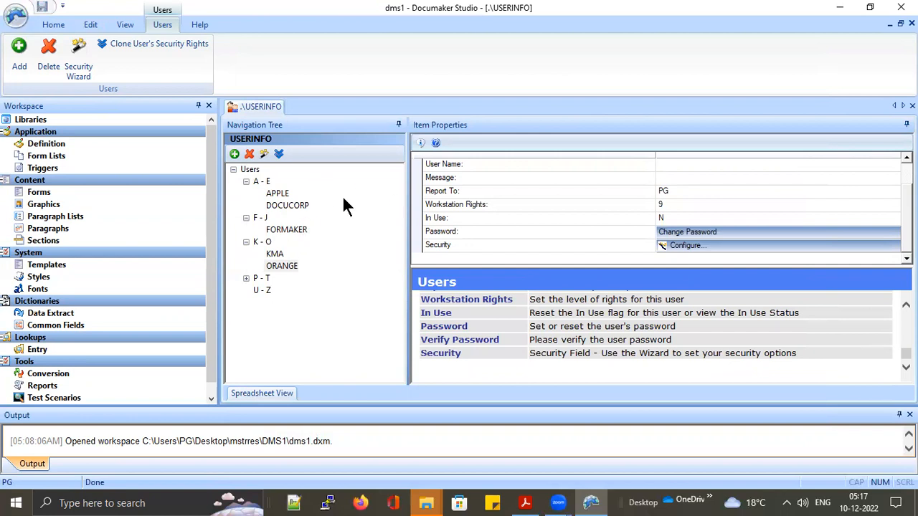
# Expand the P - T group and inspect the PG, DOCUCORP and APPLE user properties
pyautogui.click(247, 278)
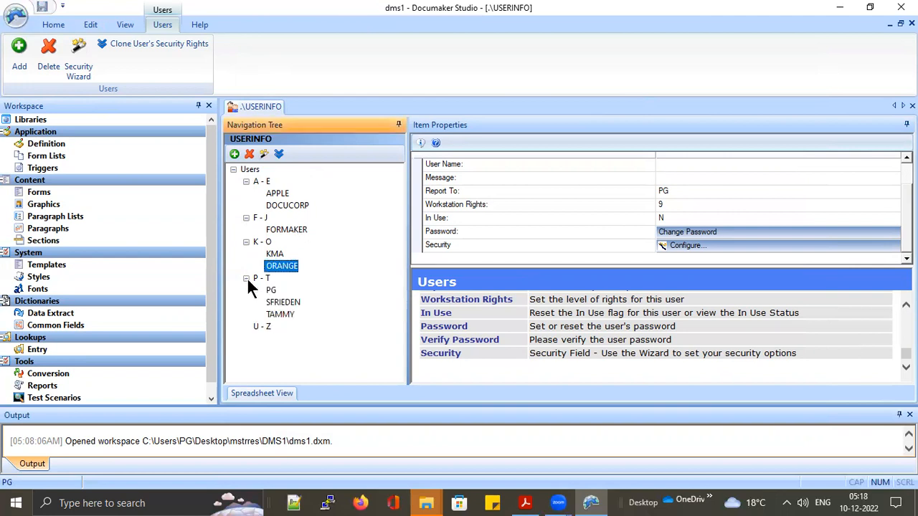
pyautogui.click(272, 289)
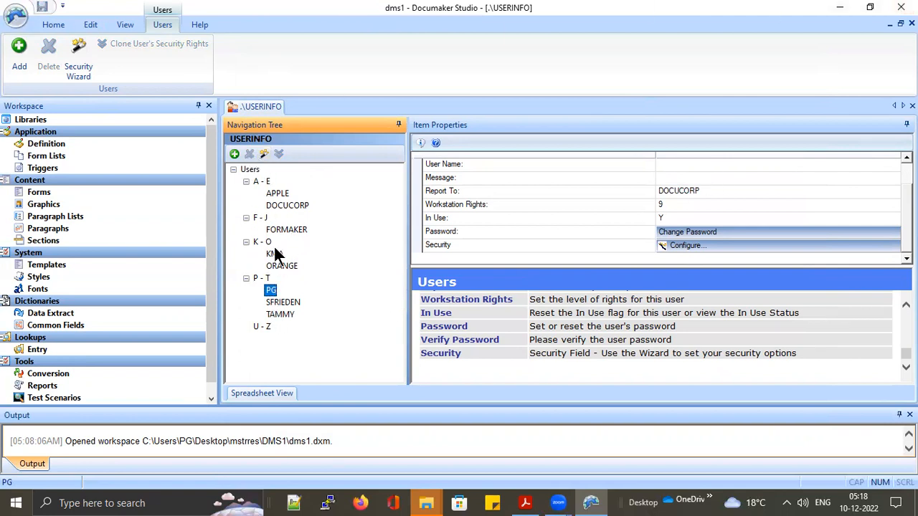
pyautogui.click(271, 291)
pyautogui.press('Return')
pyautogui.click(288, 207)
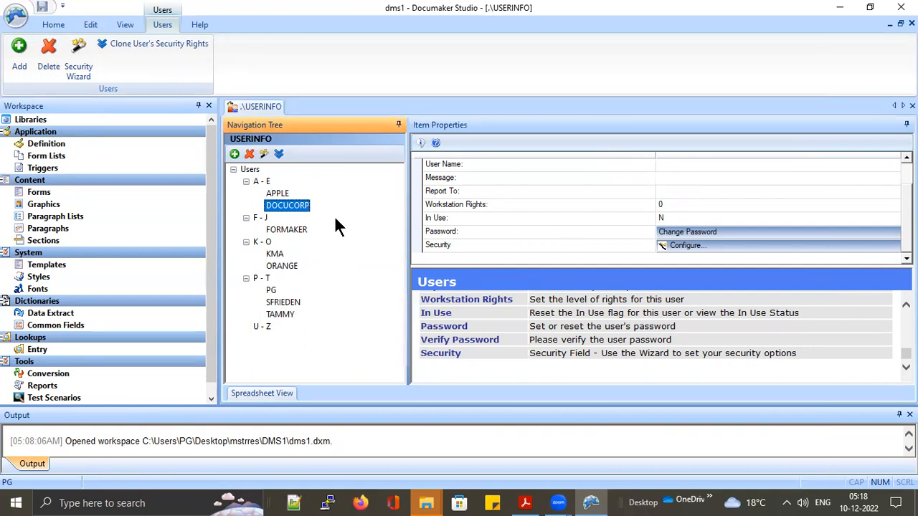
pyautogui.click(277, 194)
pyautogui.click(280, 156)
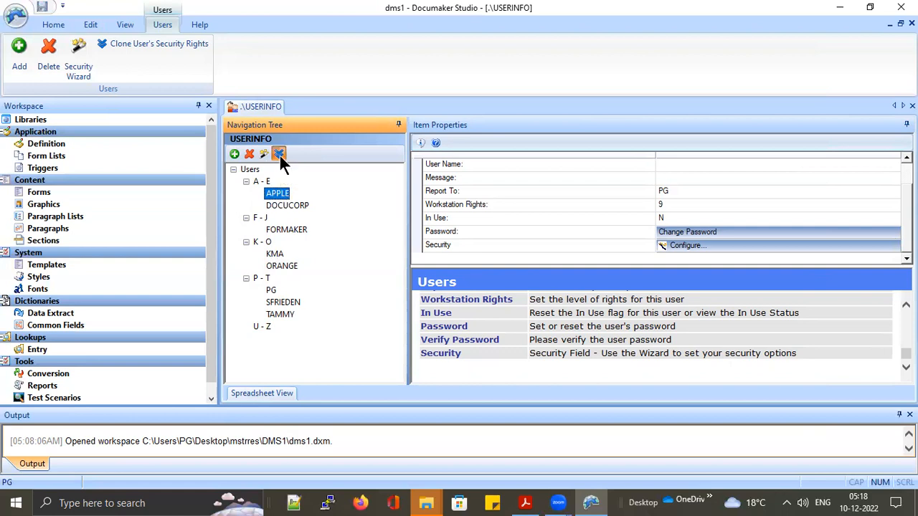
# Clone PG's security rights onto APPLE
pyautogui.click(556, 244)
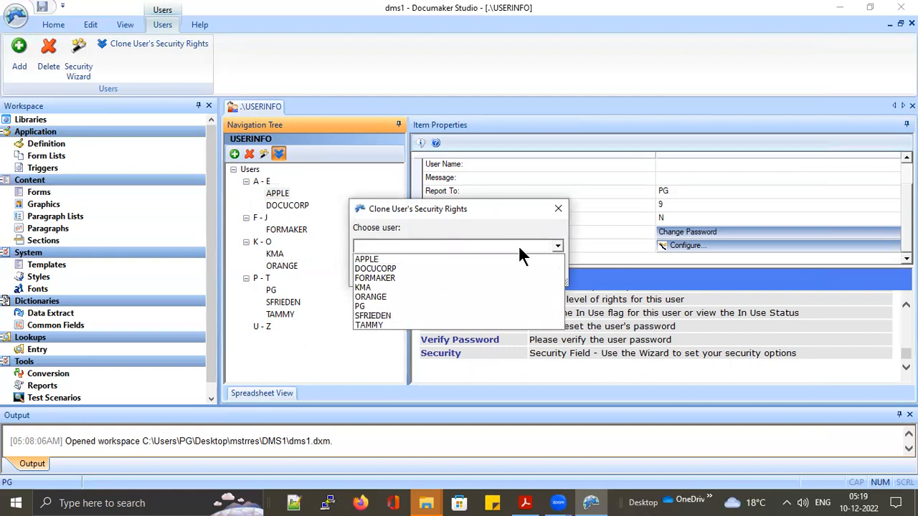
pyautogui.click(378, 305)
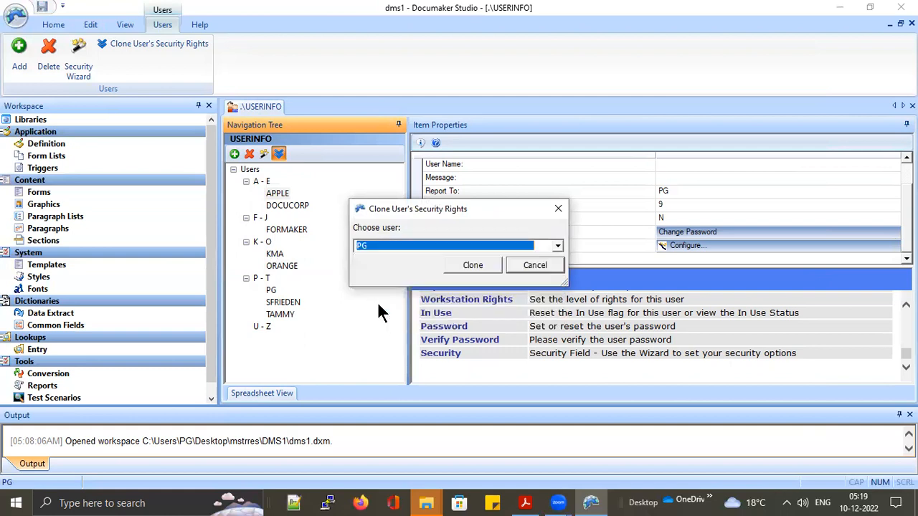
pyautogui.click(474, 266)
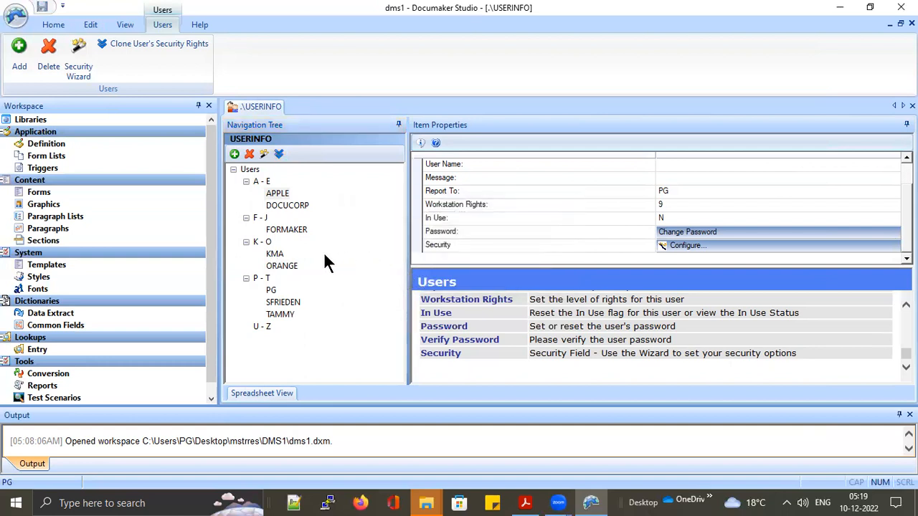
# Verify APPLE's System Administrator, User and Library rights in the Security Wizard, then close it
pyautogui.click(687, 245)
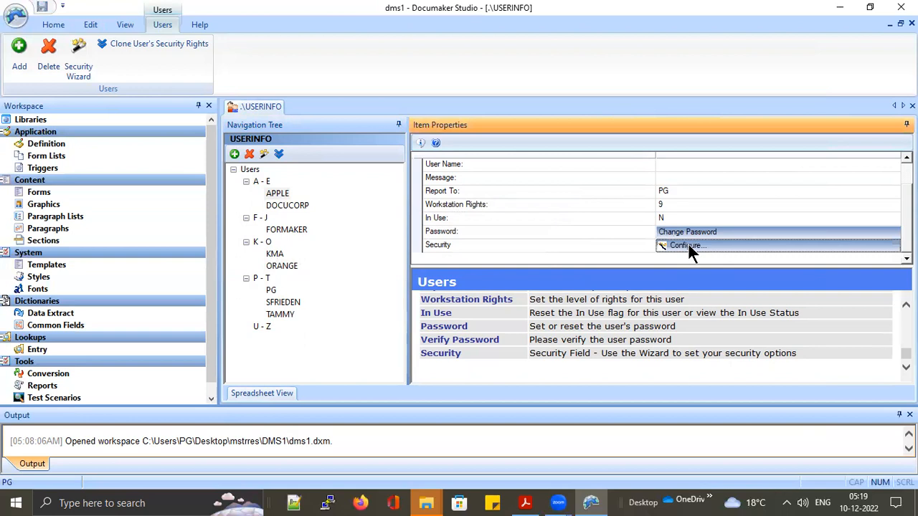
pyautogui.click(289, 87)
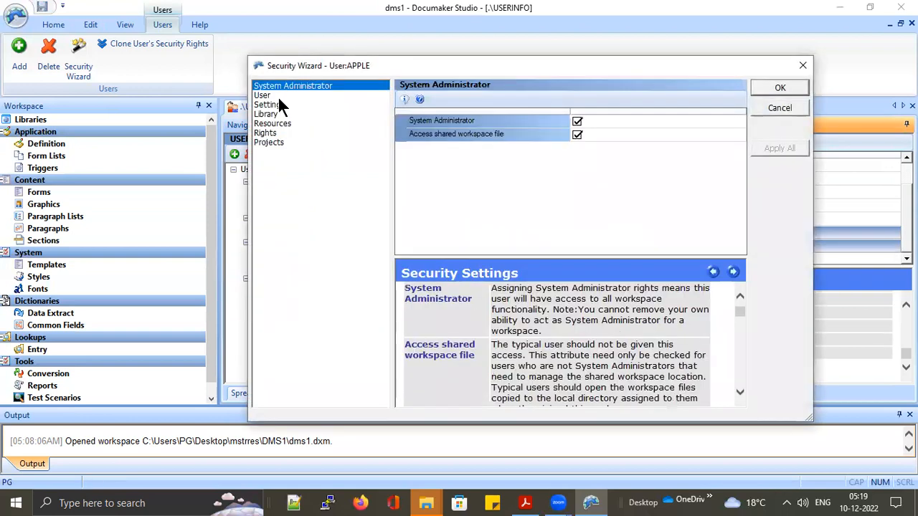
pyautogui.click(268, 97)
pyautogui.click(268, 116)
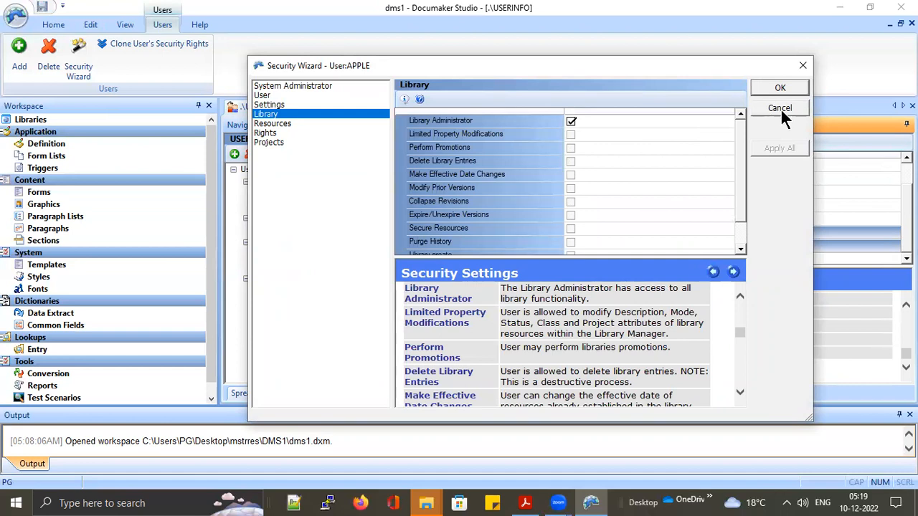
pyautogui.click(780, 88)
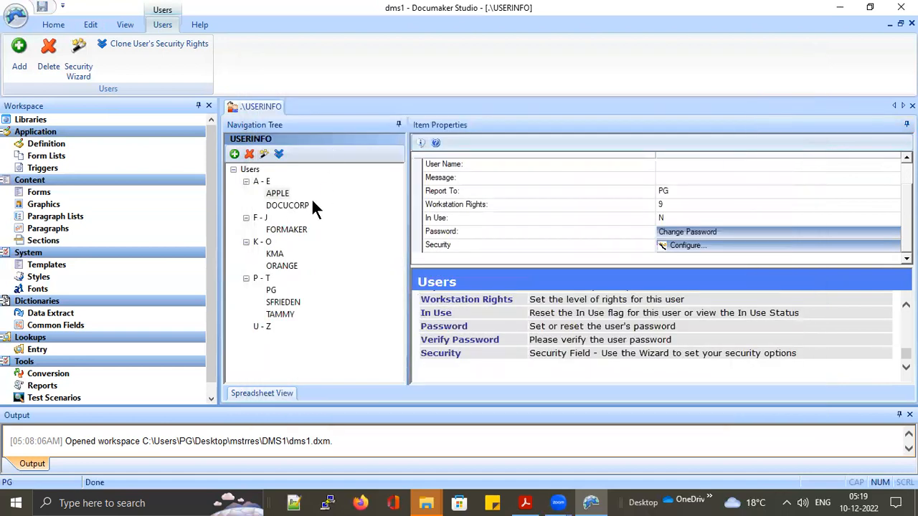
# Review ORANGE's System Administrator, User, Library and Rights security categories
pyautogui.click(281, 265)
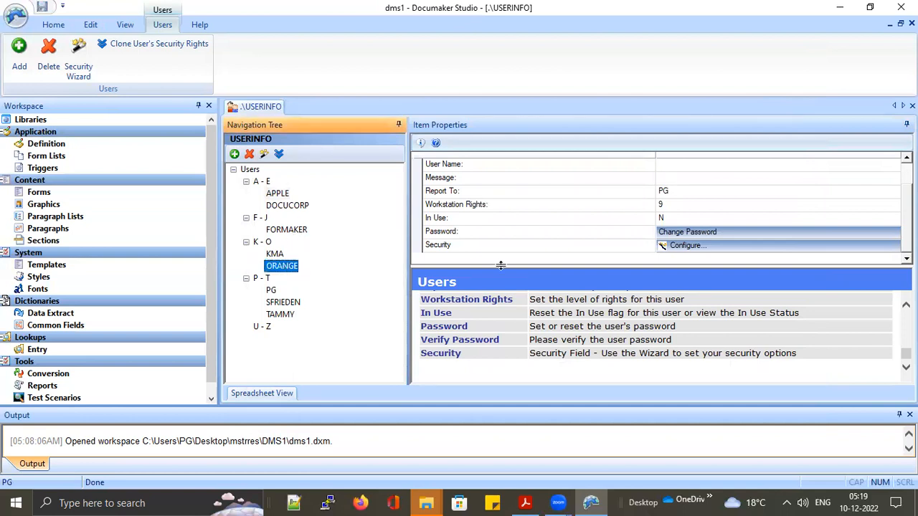
pyautogui.click(681, 245)
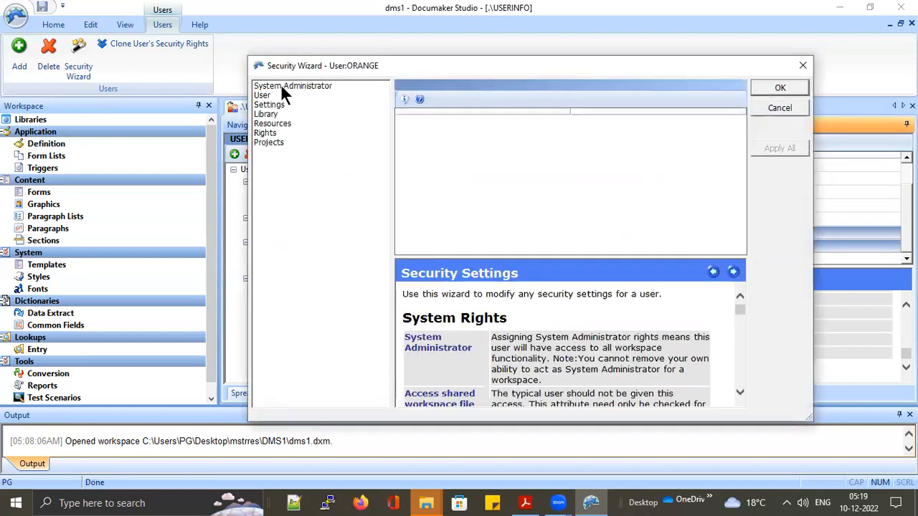
pyautogui.click(280, 85)
pyautogui.click(263, 95)
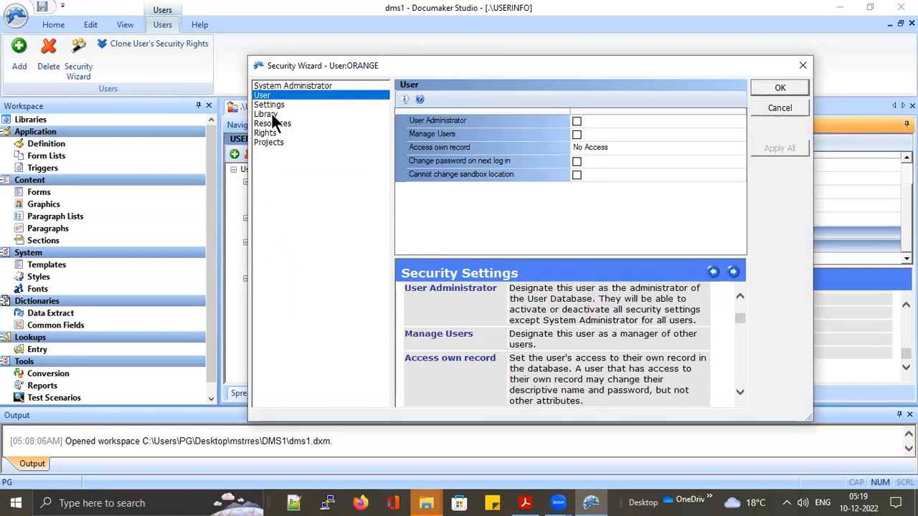
pyautogui.click(267, 114)
pyautogui.click(273, 134)
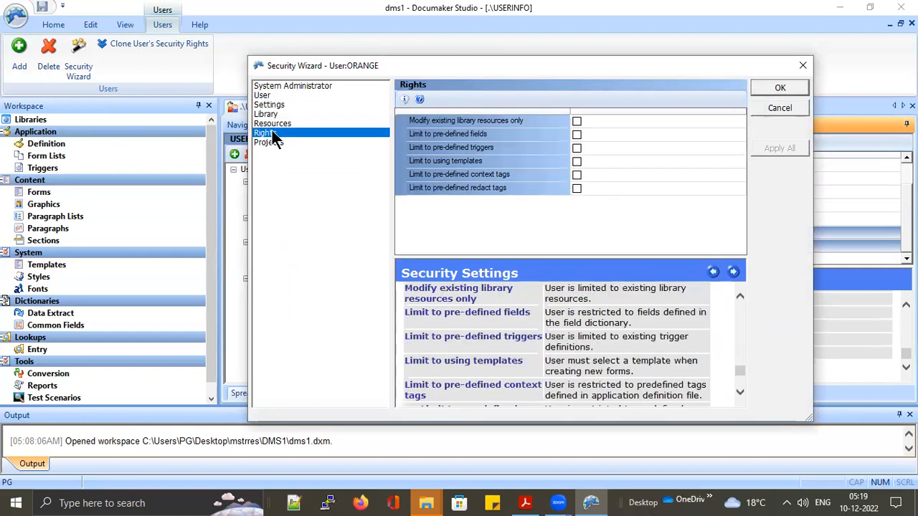
pyautogui.click(786, 86)
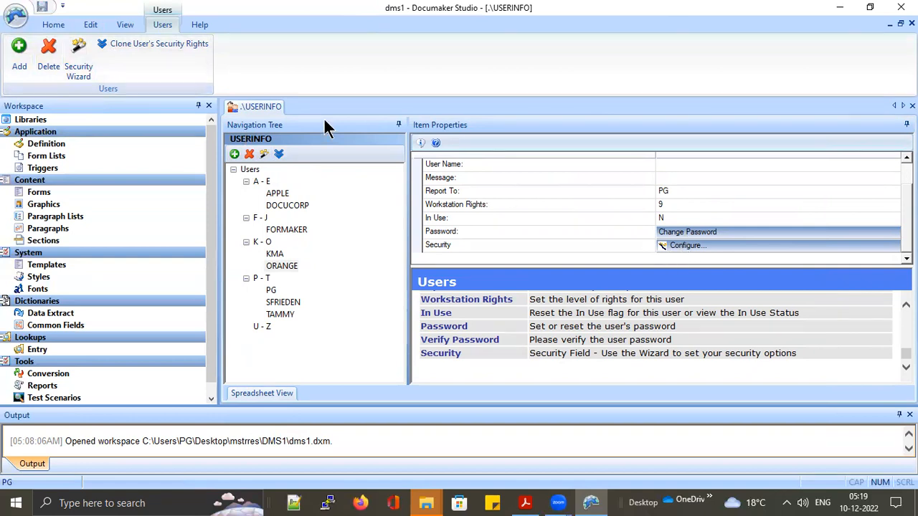
# Tick 'Change password on next log in' on ORANGE's User security page and save
pyautogui.click(285, 265)
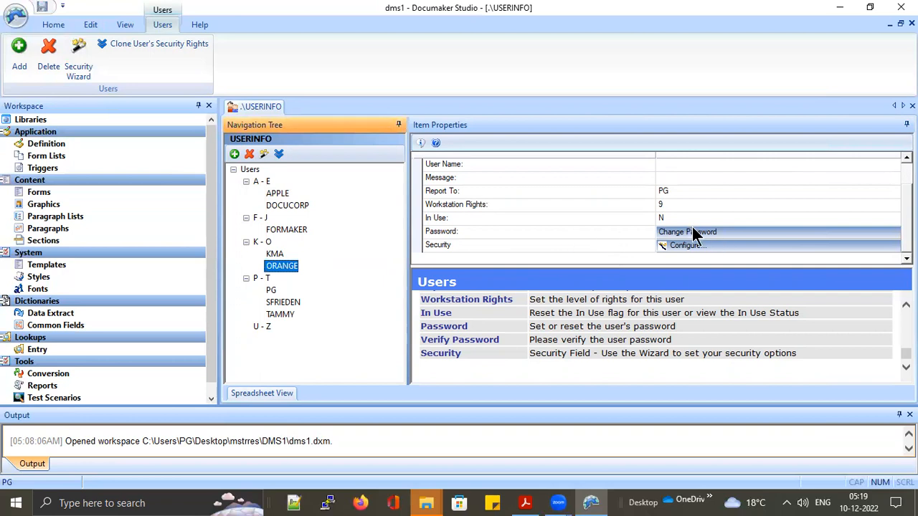
pyautogui.click(687, 245)
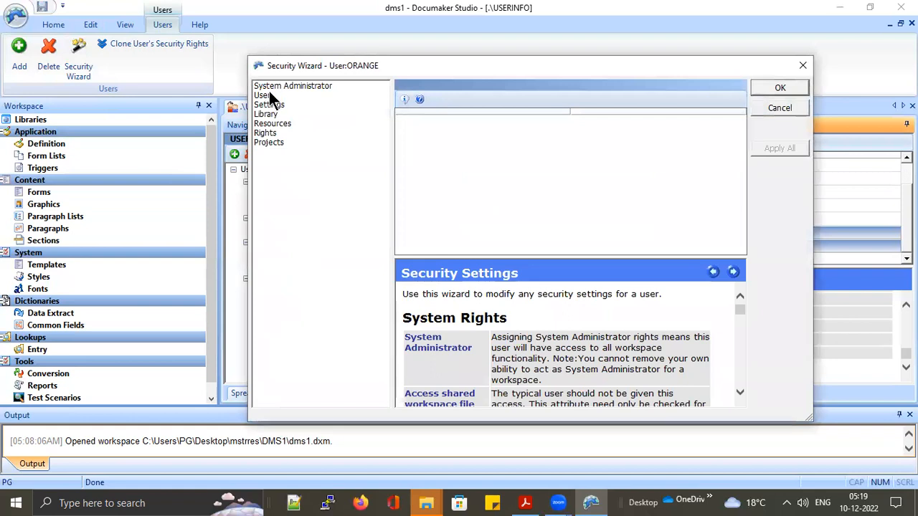
pyautogui.click(268, 94)
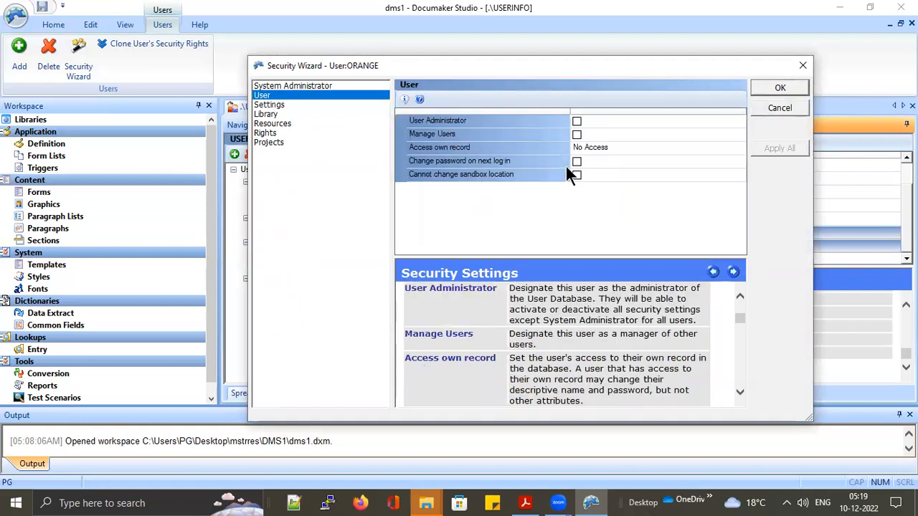
pyautogui.click(577, 162)
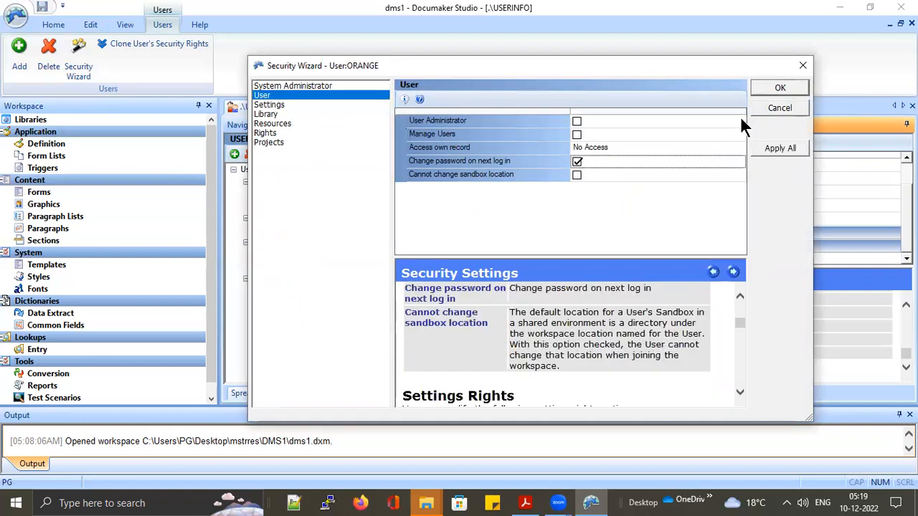
pyautogui.click(780, 88)
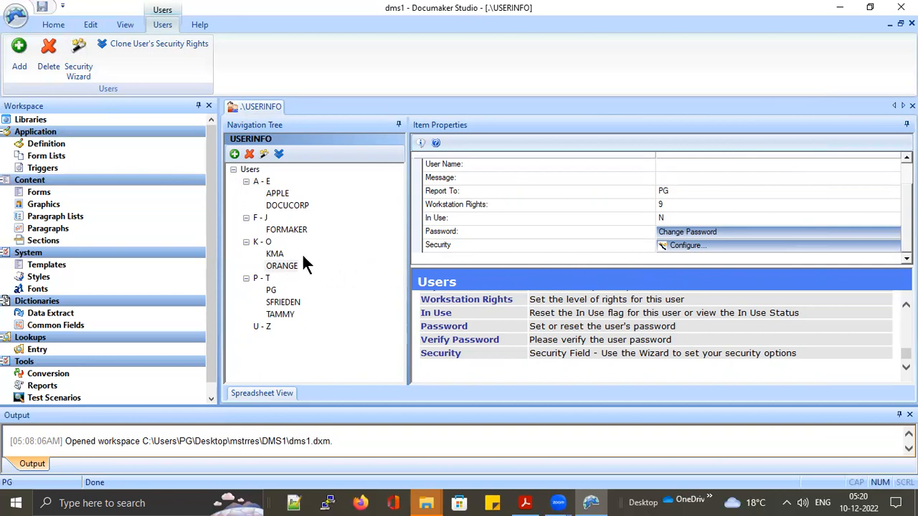
# Set and confirm a new password for ORANGE
pyautogui.click(704, 231)
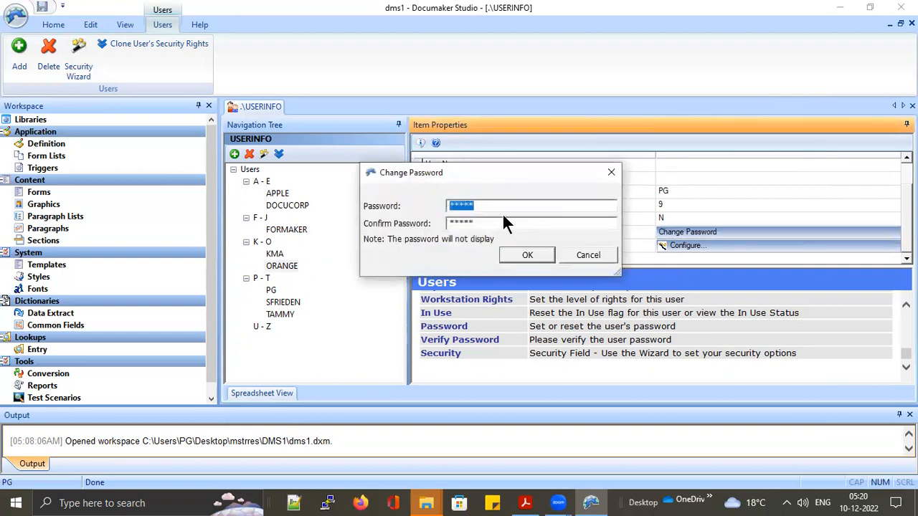
pyautogui.write('******')
pyautogui.press('Tab')
pyautogui.write('******')
pyautogui.click(526, 257)
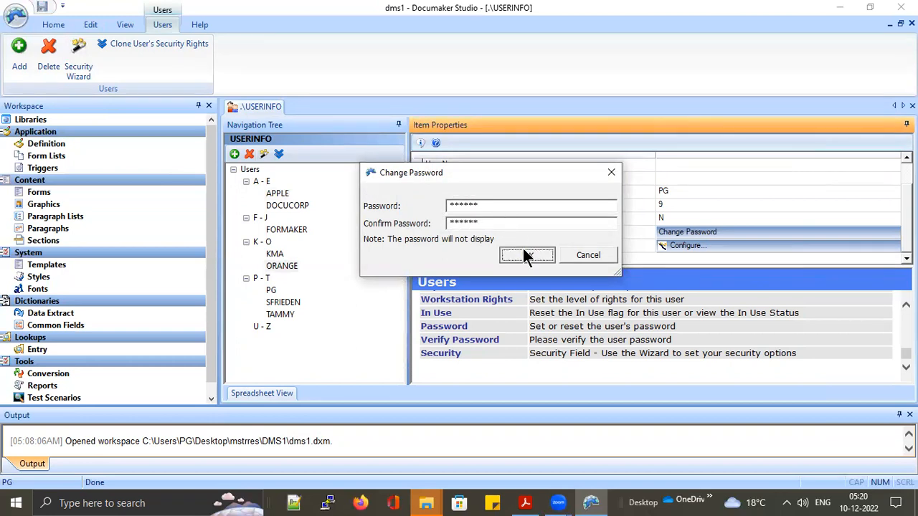
# Log on as ORANGE with the new password
pyautogui.click(17, 17)
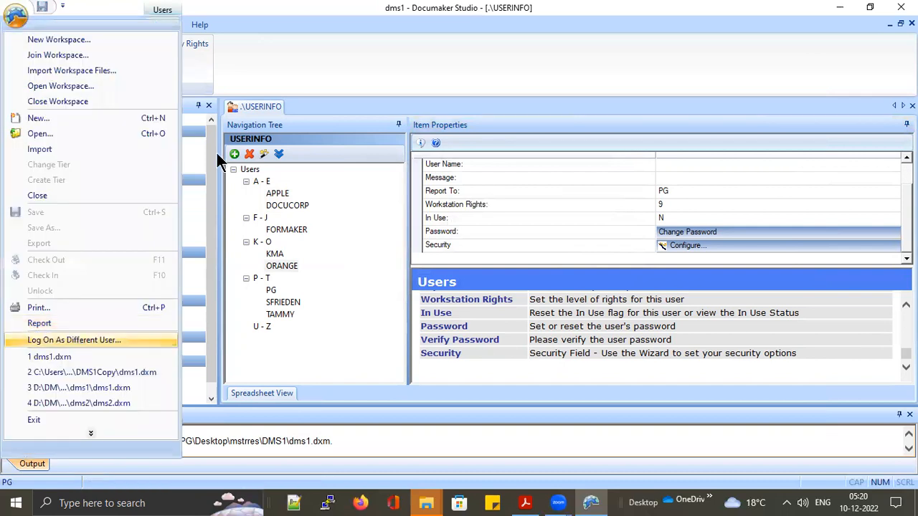
pyautogui.write('ORANGE')
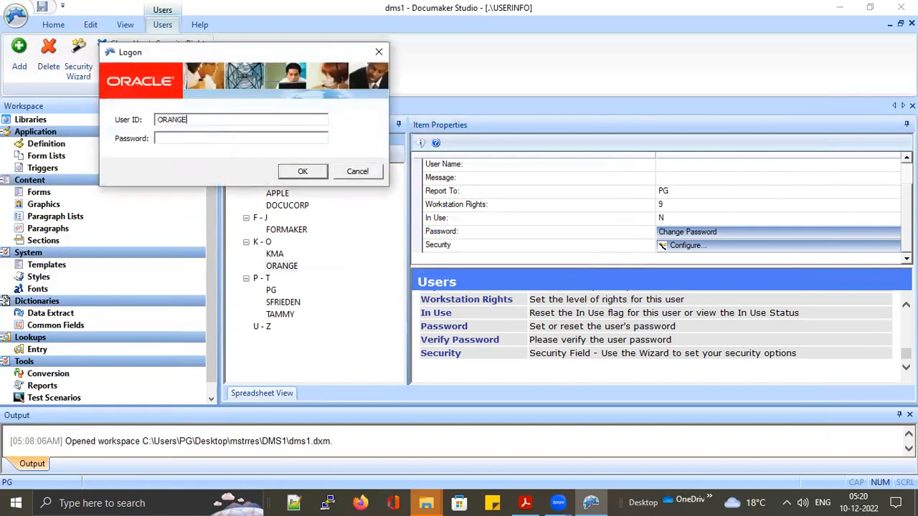
pyautogui.press('Tab')
pyautogui.write('******')
pyautogui.press('Return')
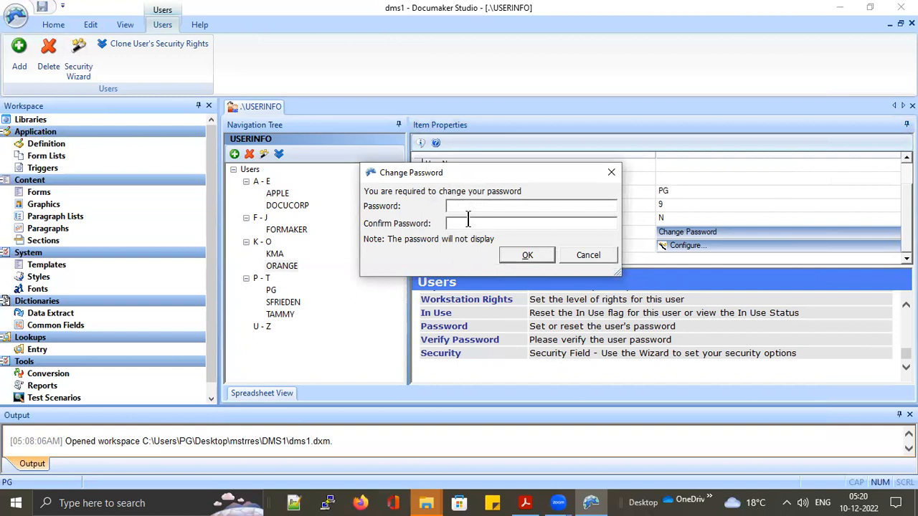
# Complete the forced password change, fixing the mismatched confirmation, and dismiss the restart notice
pyautogui.write('***')
pyautogui.press('Tab')
pyautogui.write('***')
pyautogui.click(531, 255)
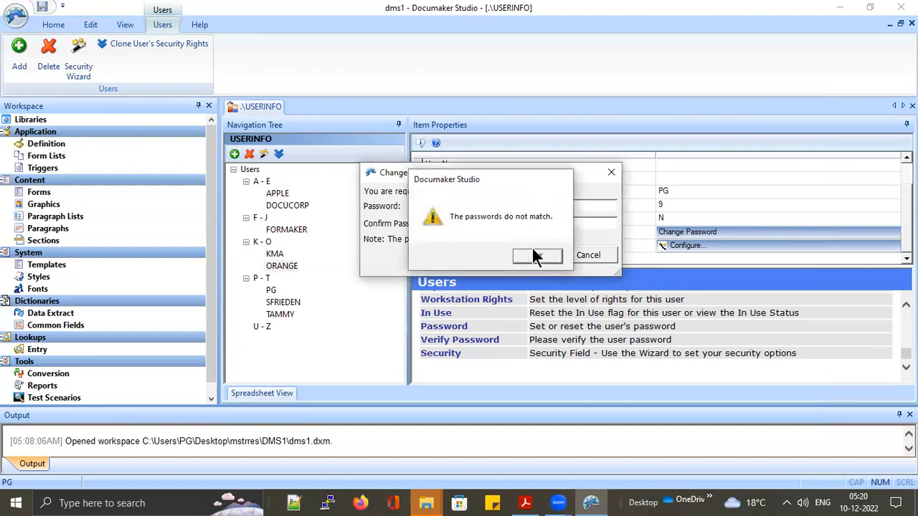
pyautogui.click(533, 256)
pyautogui.write('***')
pyautogui.click(528, 255)
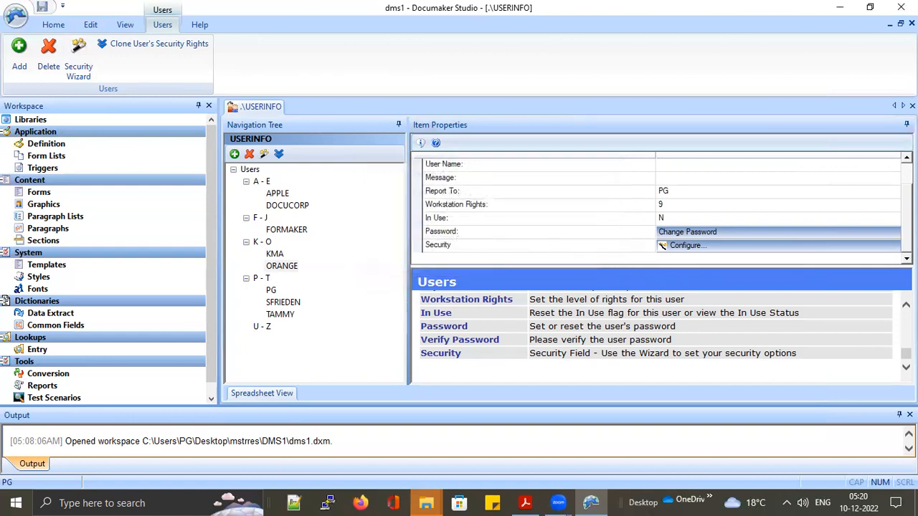
pyautogui.click(551, 279)
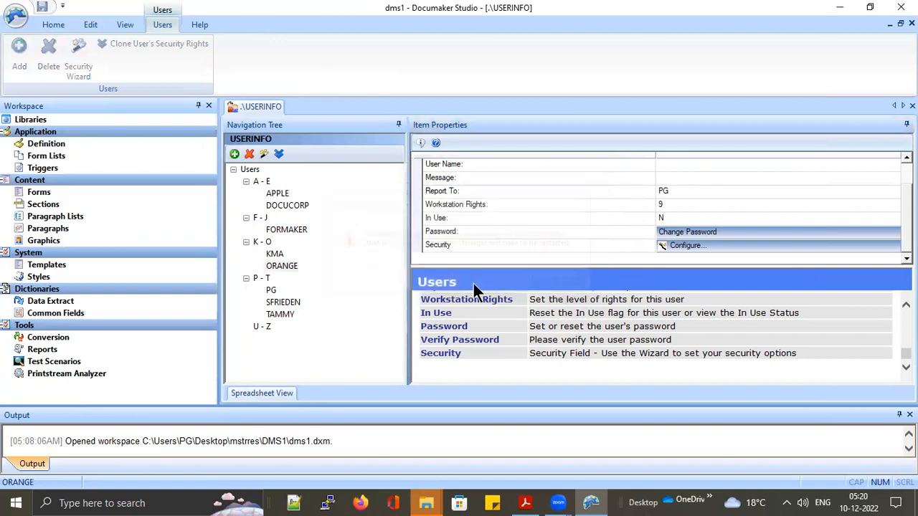
# Start a Log On As Different User attempt and cancel it
pyautogui.click(15, 15)
pyautogui.click(82, 342)
pyautogui.click(357, 170)
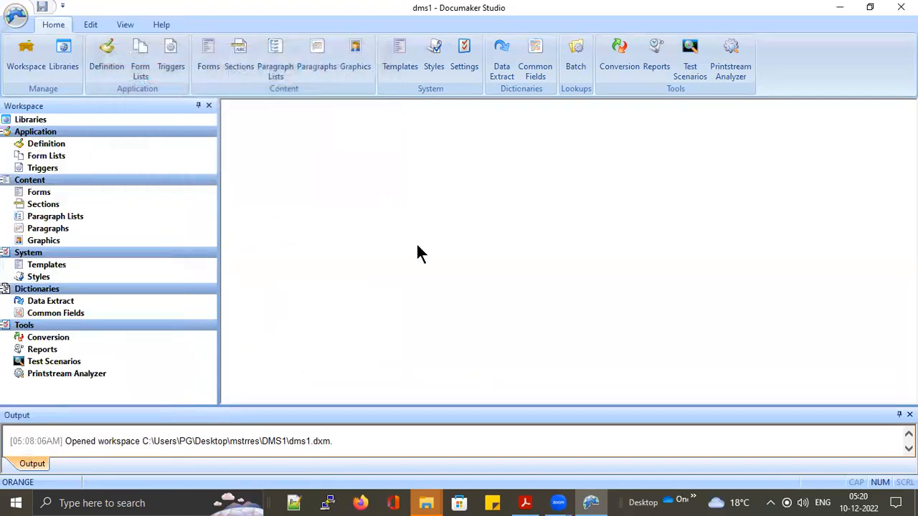
pyautogui.click(523, 278)
# Log on as ORANGE with its password
pyautogui.click(16, 17)
pyautogui.click(78, 340)
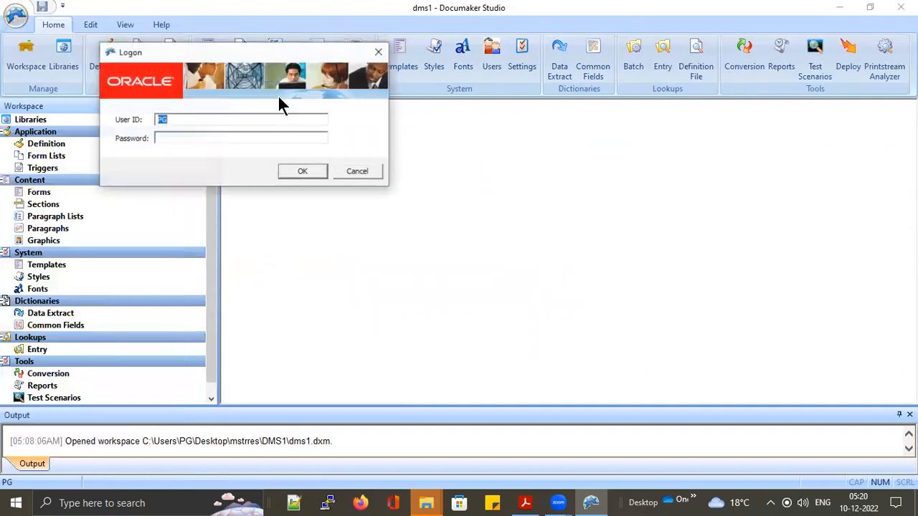
pyautogui.write('OR')
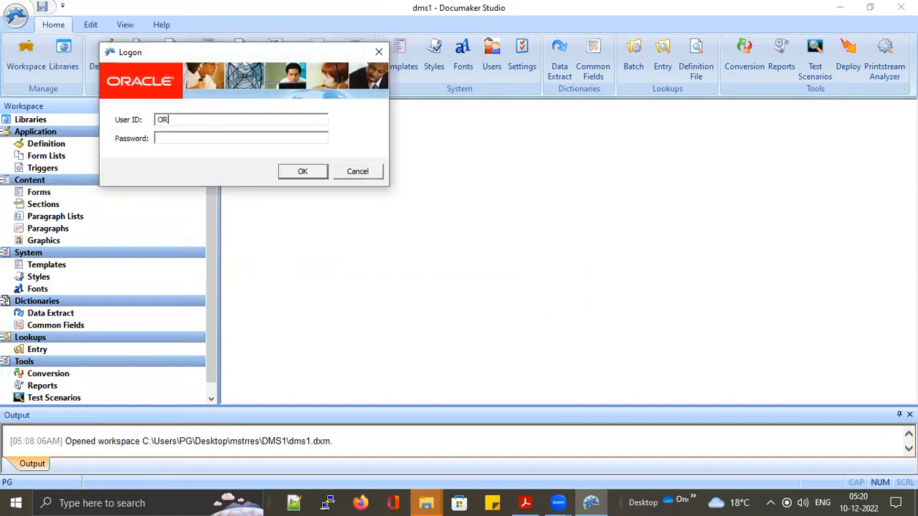
pyautogui.write('ANGE')
pyautogui.press('Tab')
pyautogui.write('ORA')
pyautogui.press('Return')
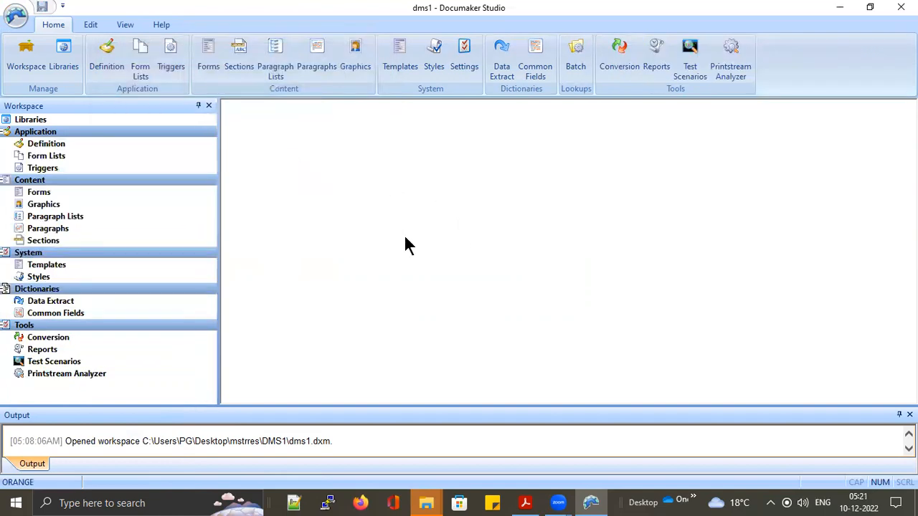
# Log on again, entering only the password for the prefilled user
pyautogui.click(20, 24)
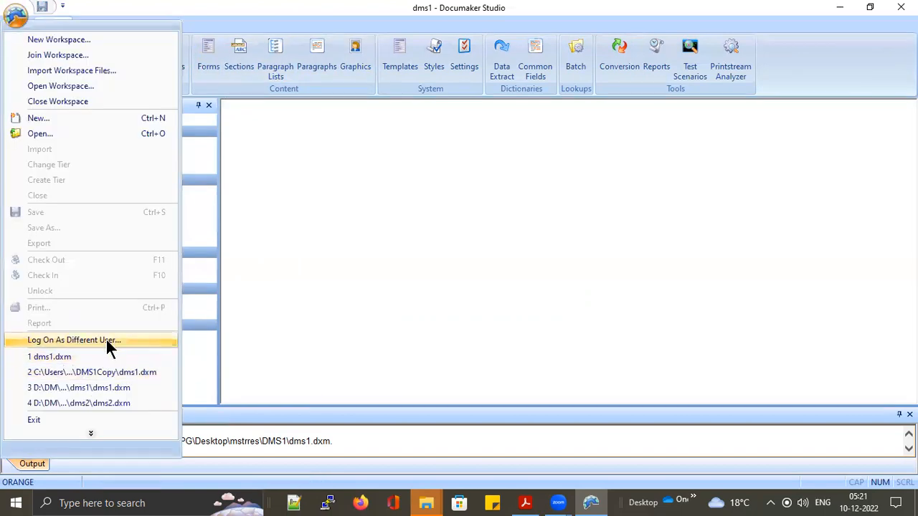
pyautogui.click(106, 338)
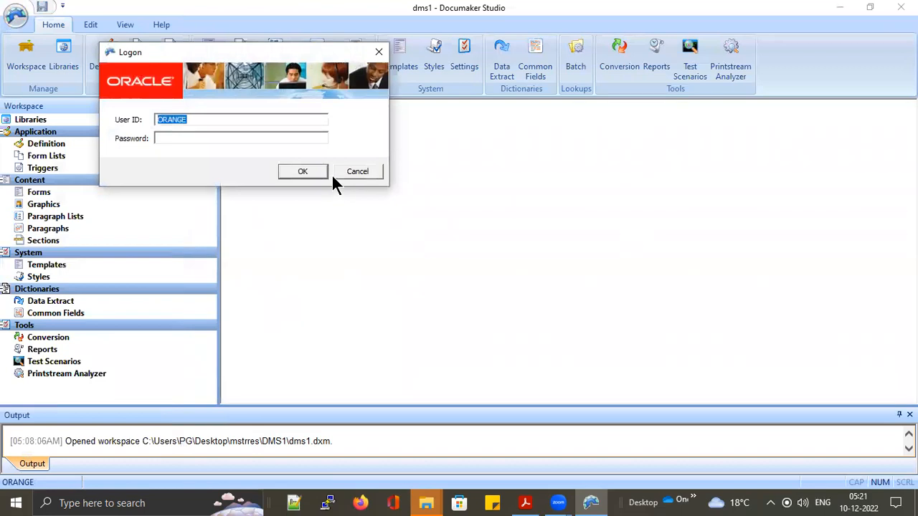
pyautogui.click(261, 139)
pyautogui.write('***')
pyautogui.press('Return')
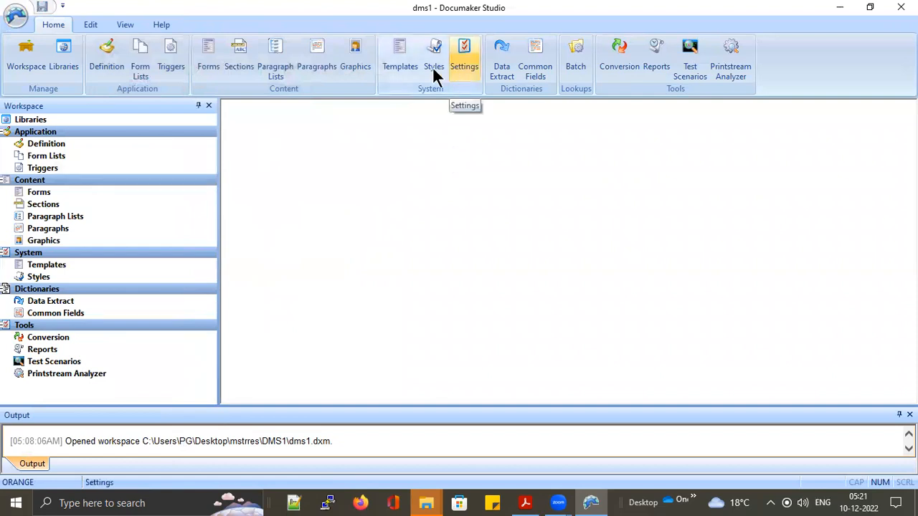
# Exit Documaker Studio and reopen the dms1.dxm workspace
pyautogui.click(16, 22)
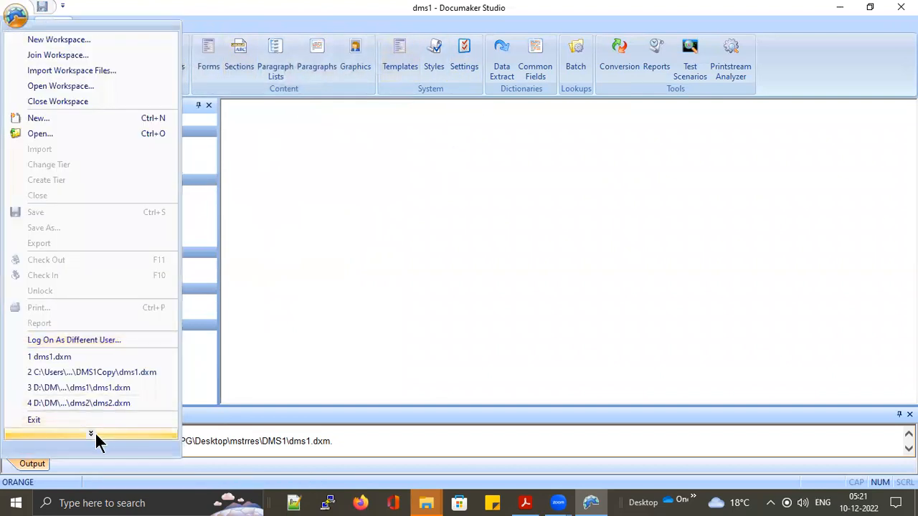
pyautogui.click(665, 224)
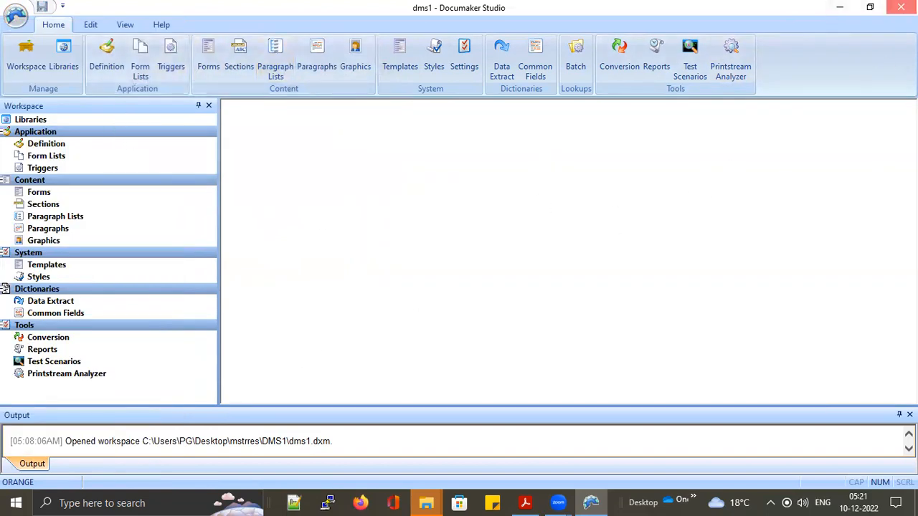
pyautogui.click(901, 7)
pyautogui.doubleClick(224, 152)
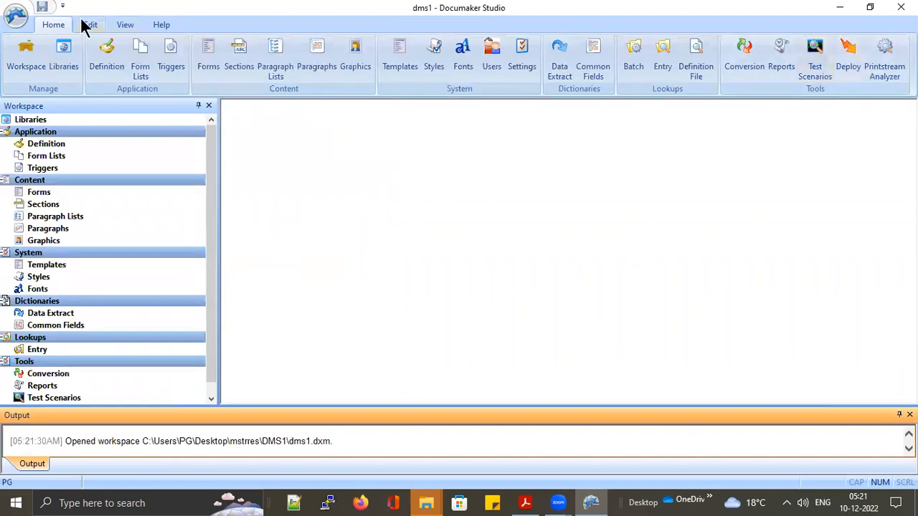
# Log on as ORANGE in the reopened dms1 workspace
pyautogui.click(16, 14)
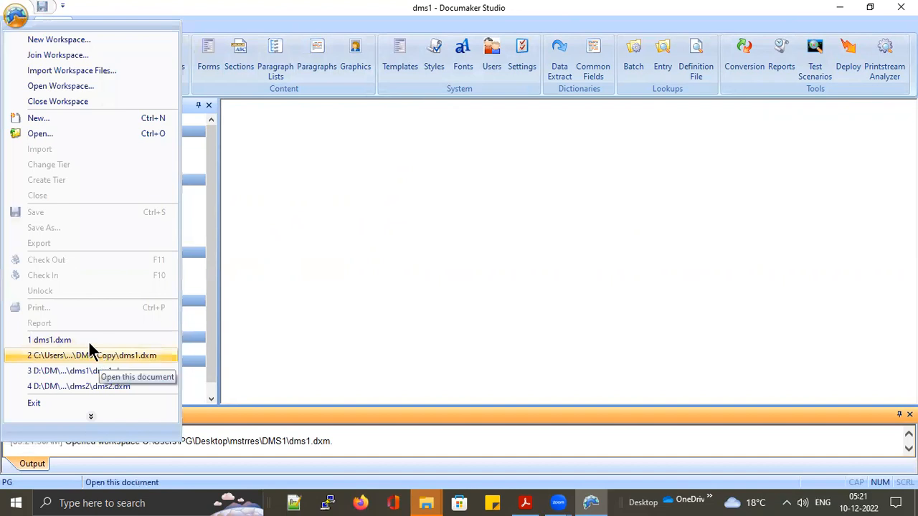
pyautogui.click(98, 417)
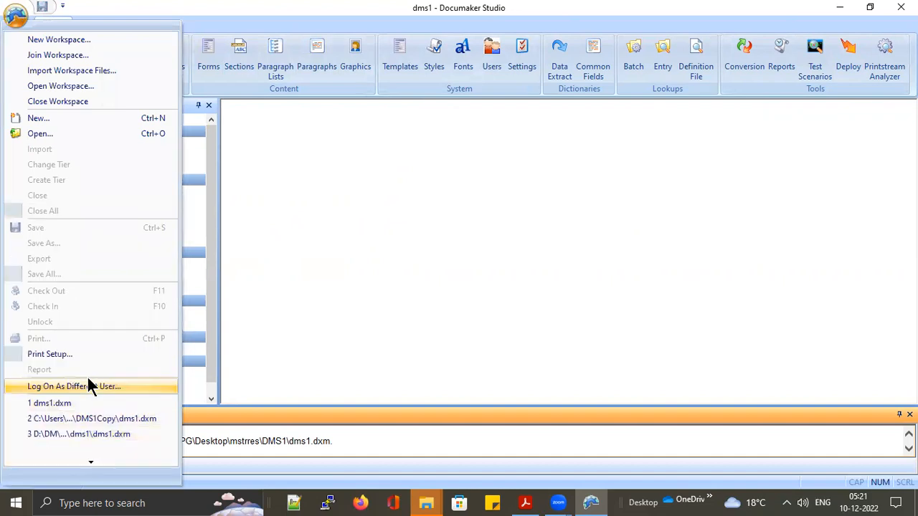
pyautogui.click(54, 387)
pyautogui.write('ORANGE')
pyautogui.press('Tab')
pyautogui.write('ORANGE')
pyautogui.press('Return')
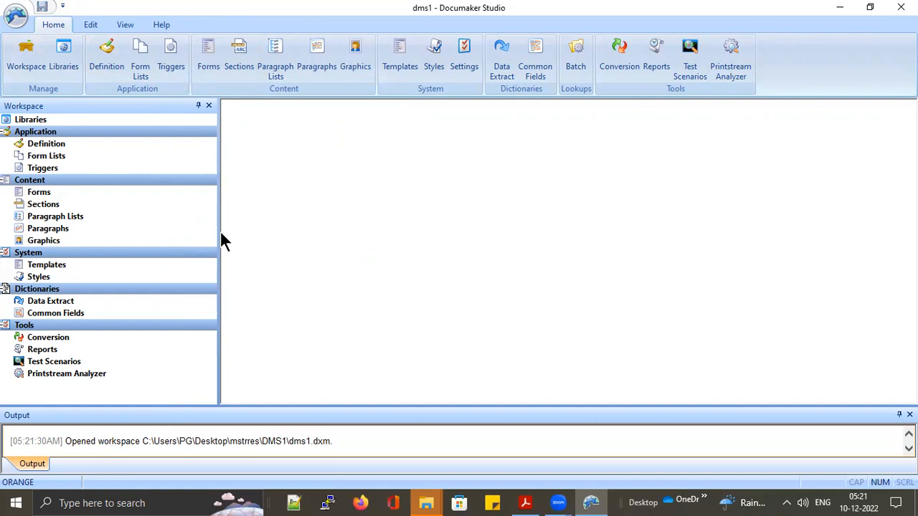
# Cancel a logon attempt so the session reverts to PG
pyautogui.click(8, 18)
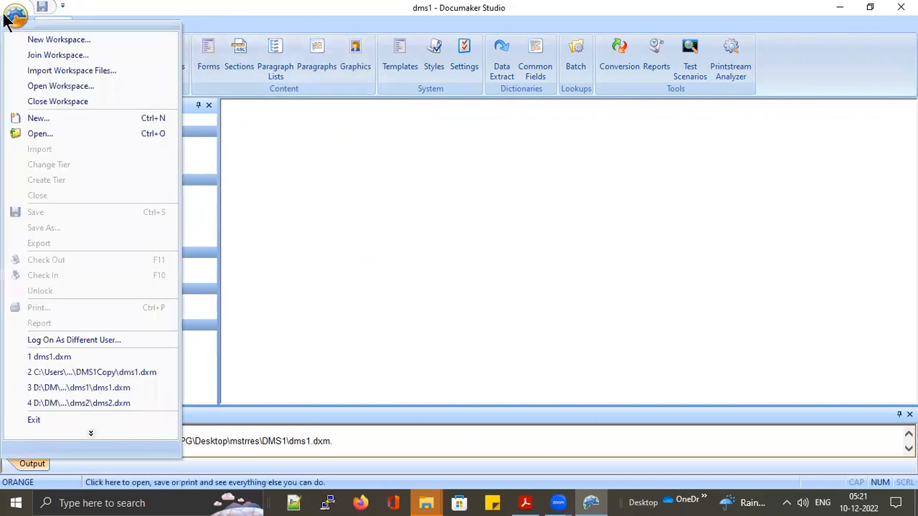
pyautogui.click(97, 337)
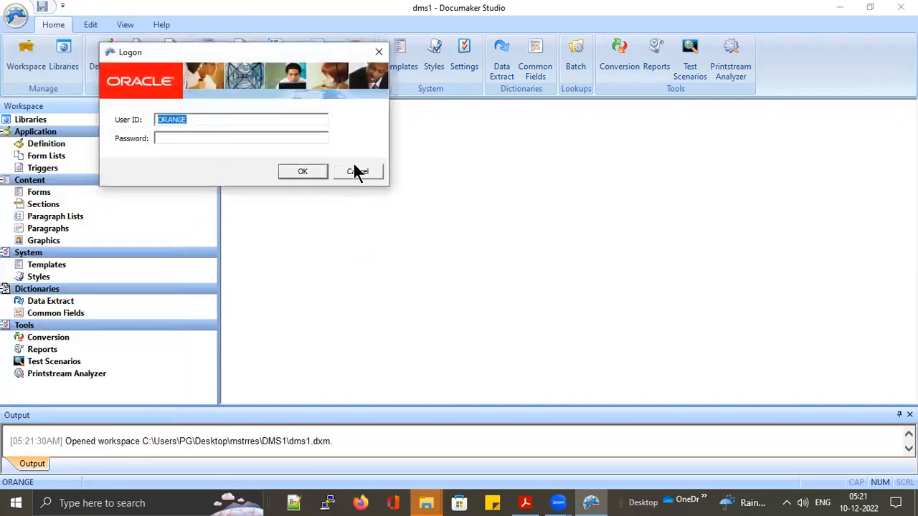
pyautogui.click(350, 172)
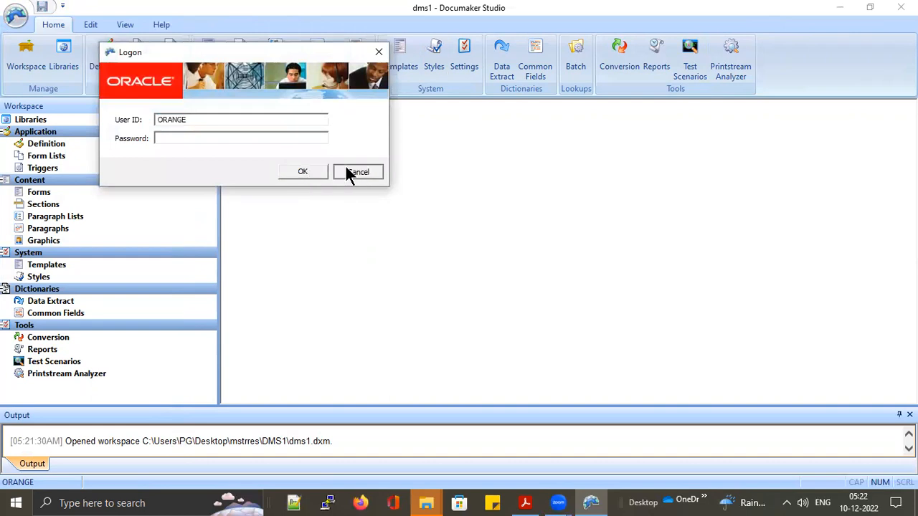
pyautogui.click(512, 279)
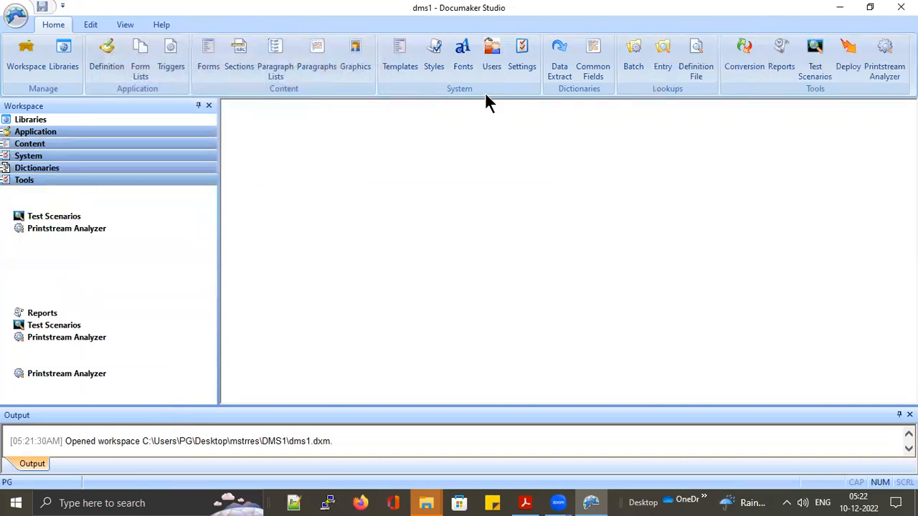
# Open the Users list, expand K - O, and show ORANGE's properties
pyautogui.click(494, 56)
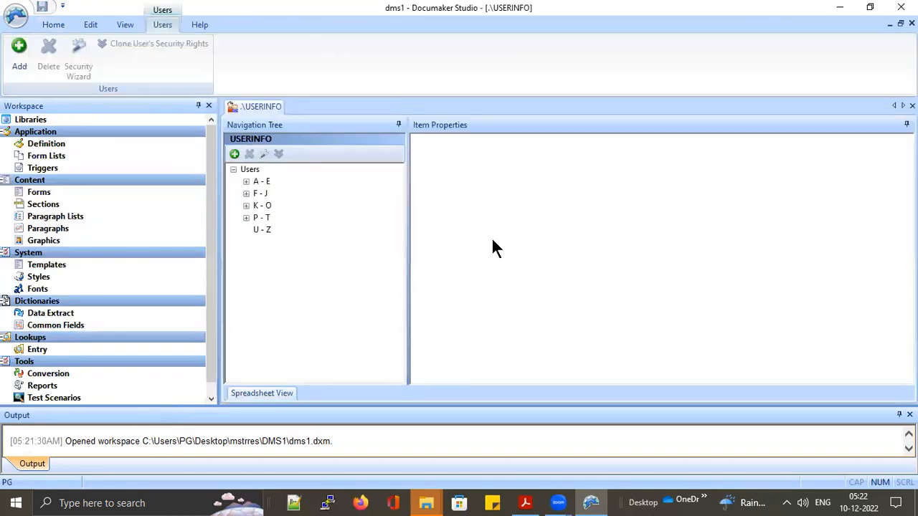
pyautogui.click(246, 206)
pyautogui.click(270, 229)
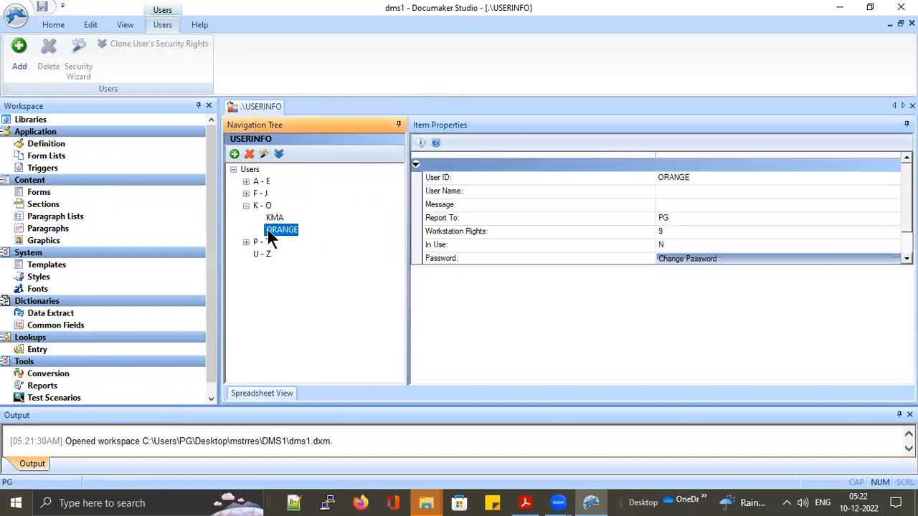
pyautogui.scroll(-1, 765, 227)
# Tick 'Change password on next log in' in ORANGE's Security Wizard and apply
pyautogui.click(712, 243)
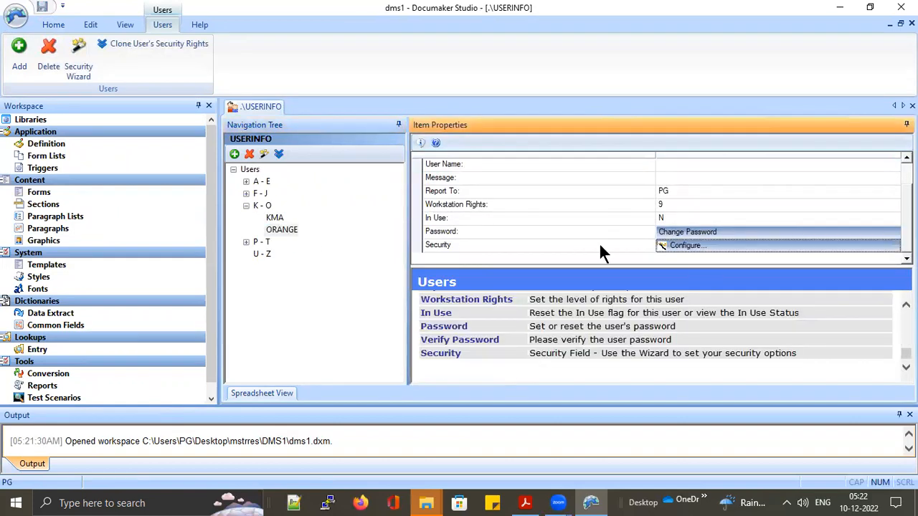
pyautogui.click(267, 104)
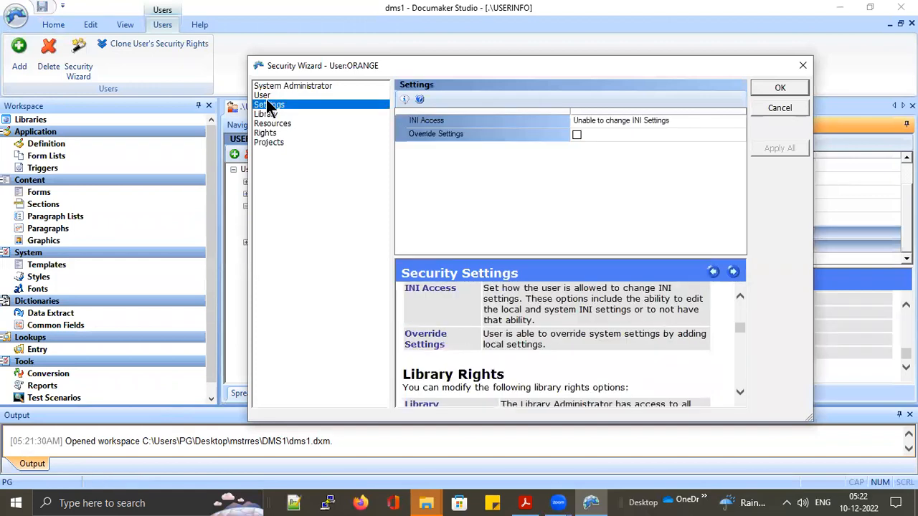
pyautogui.click(262, 95)
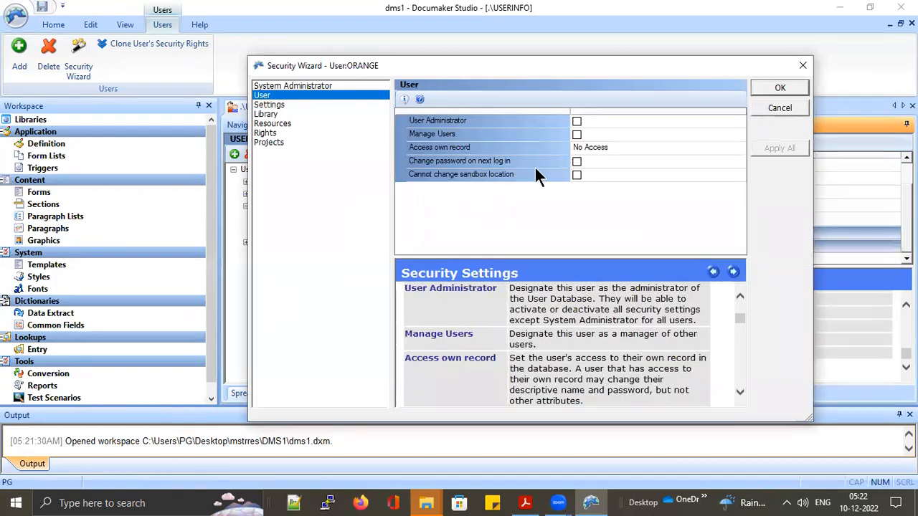
pyautogui.click(577, 161)
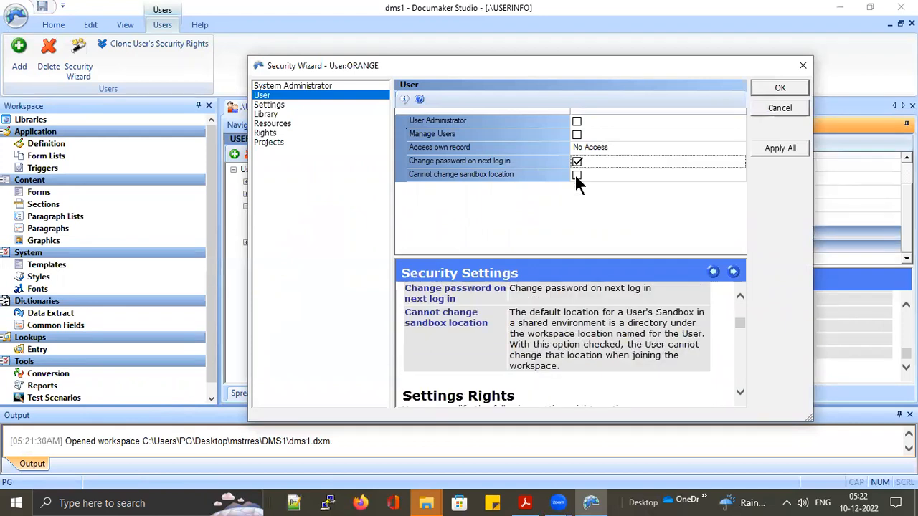
pyautogui.click(771, 84)
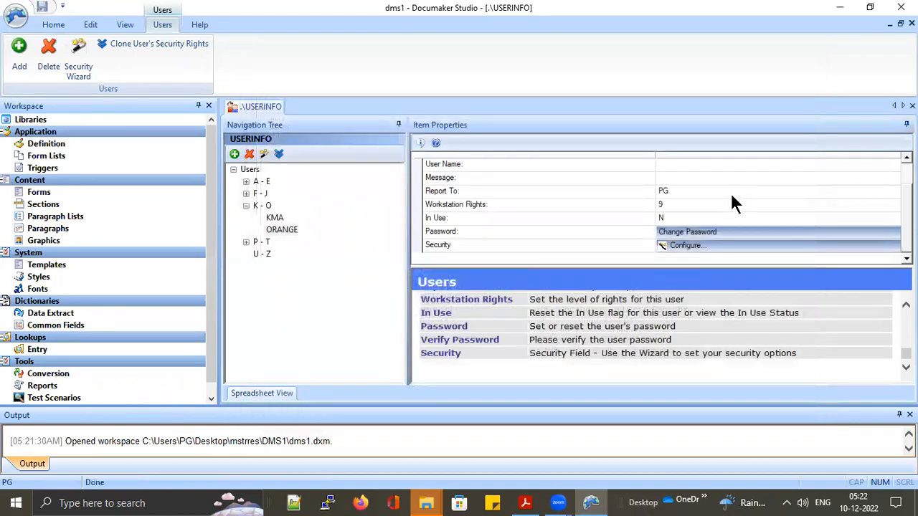
# Log on as user ORANGE with its initial password
pyautogui.click(15, 15)
pyautogui.click(88, 342)
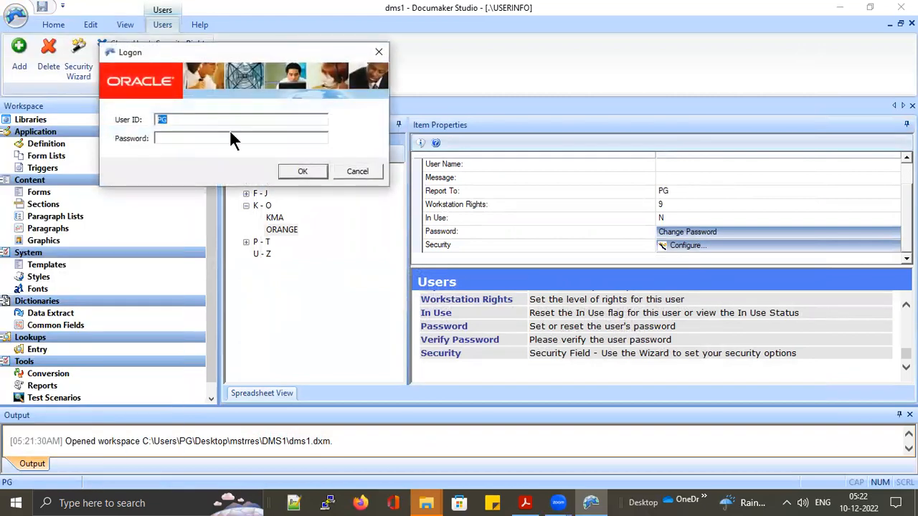
pyautogui.write('ORANGEORANGE')
pyautogui.press('Return')
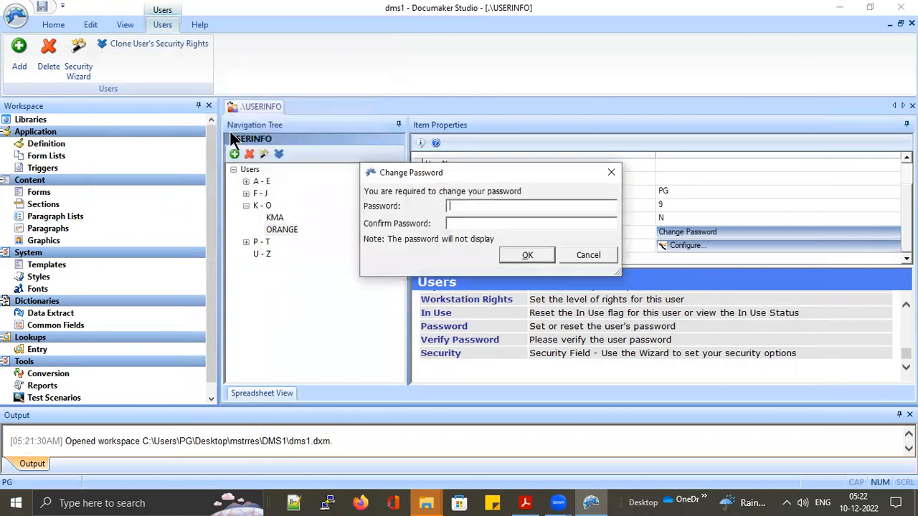
# Enter and confirm ORANGE's new password when forced, then acknowledge the user manager restart warning
pyautogui.write('***')
pyautogui.press('Tab')
pyautogui.write('***')
pyautogui.press('Return')
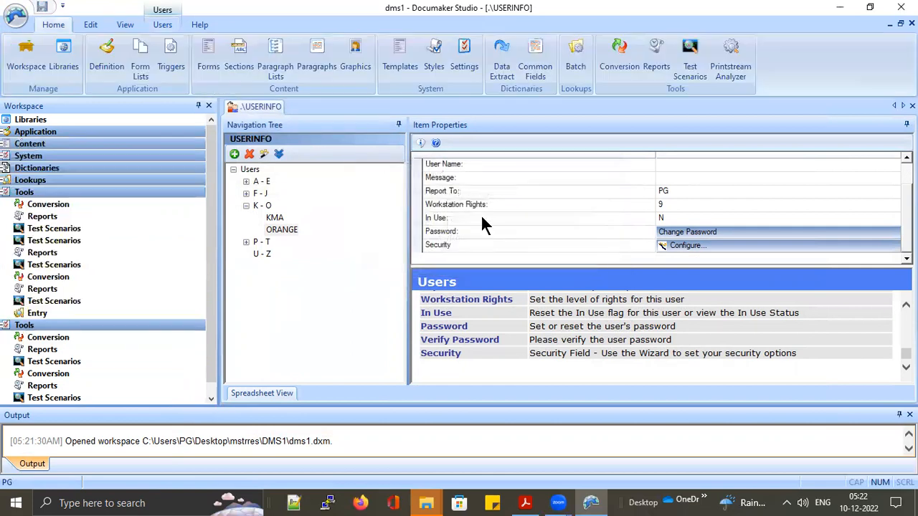
pyautogui.click(548, 281)
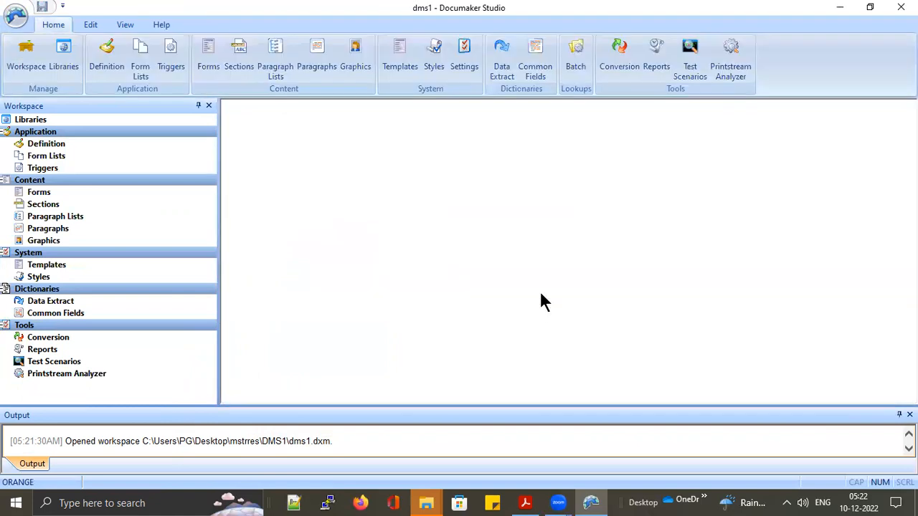
# Start a different-user logon, cancel it, and dismiss the 'Log on cancelled' message
pyautogui.click(16, 15)
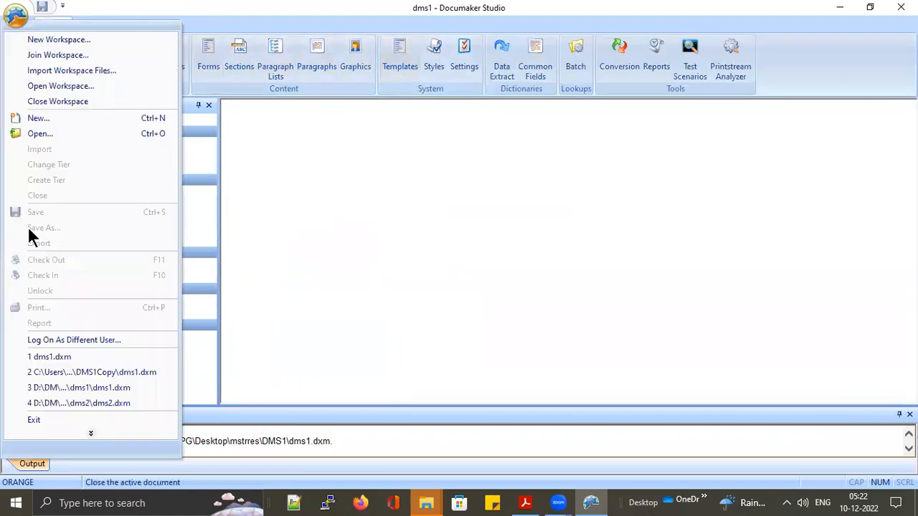
pyautogui.click(90, 342)
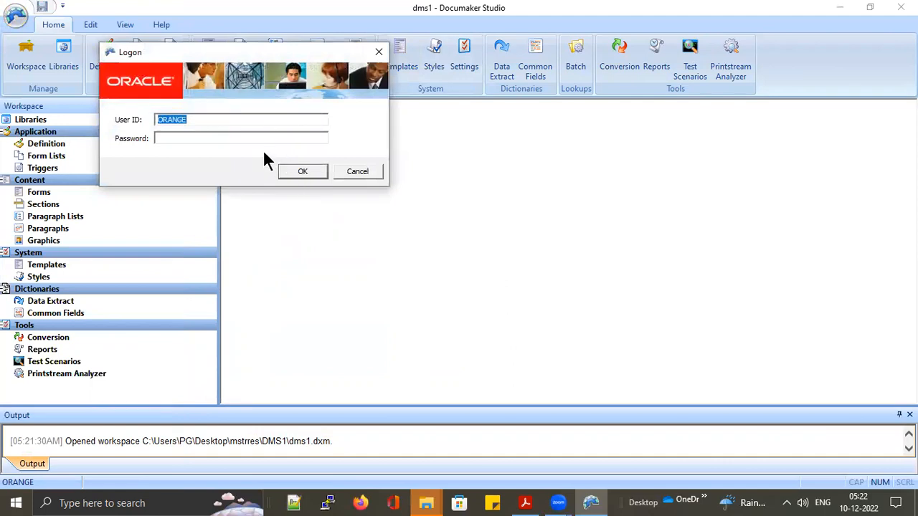
pyautogui.click(367, 171)
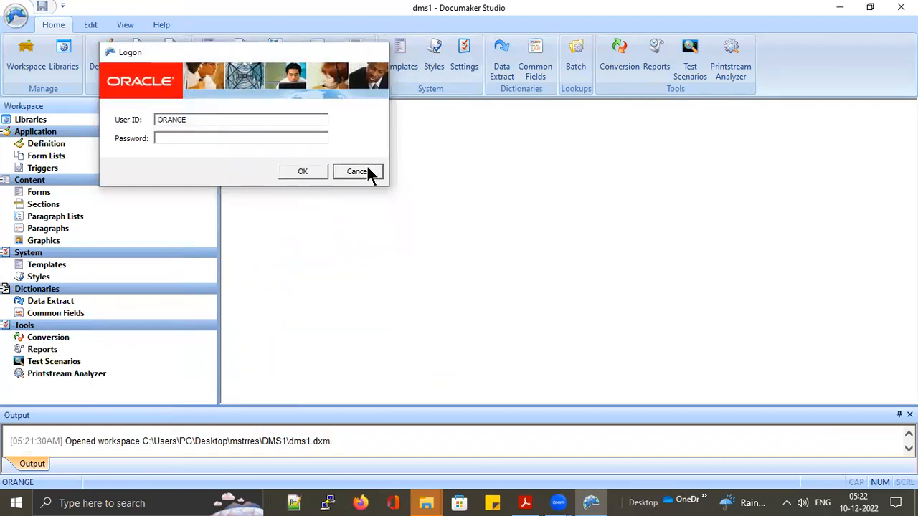
pyautogui.click(532, 279)
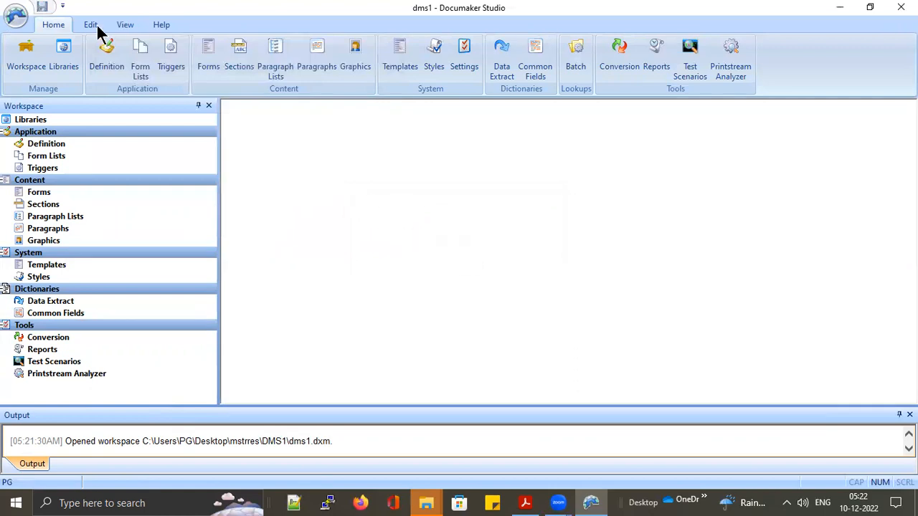
# Log on again as ORANGE using the new password
pyautogui.click(17, 17)
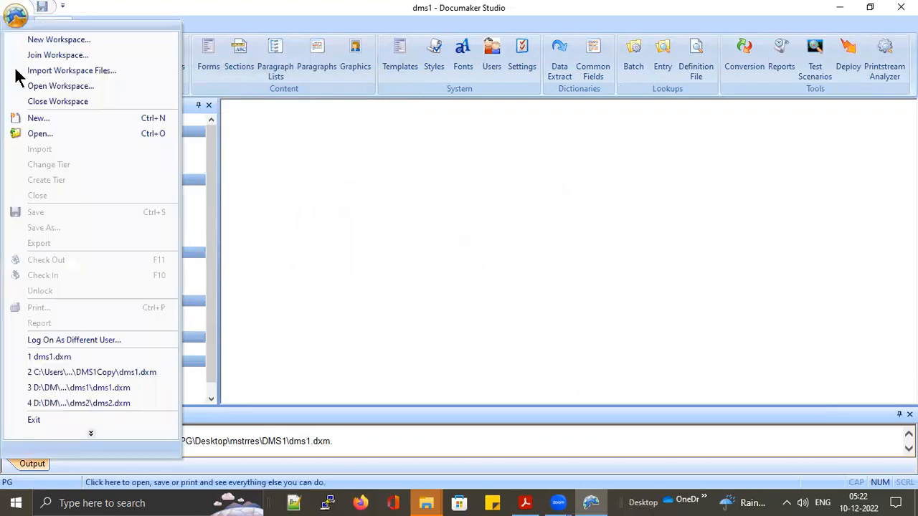
pyautogui.click(77, 340)
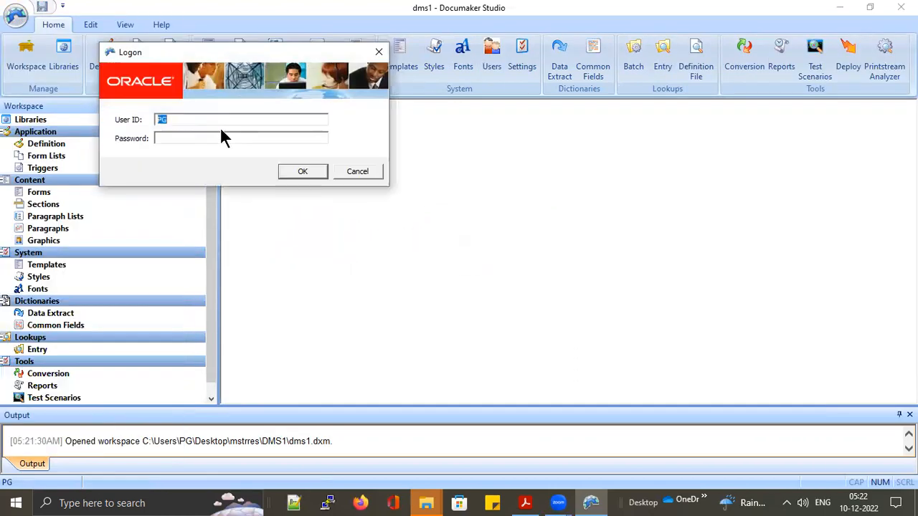
pyautogui.write('ORANGEora')
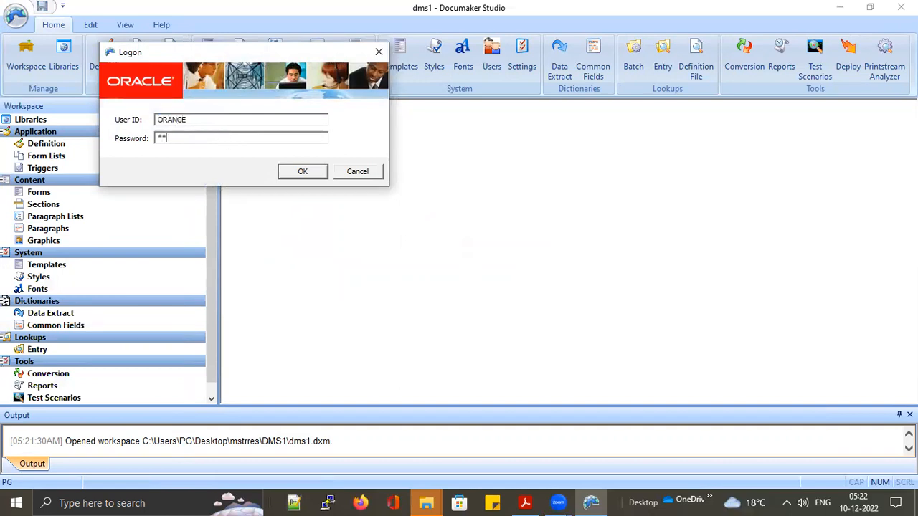
pyautogui.press('Return')
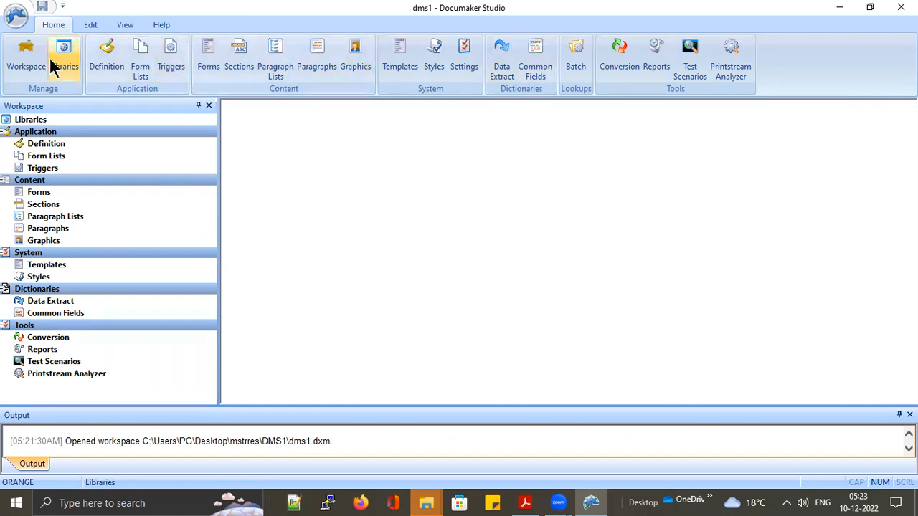
# Cancel a different-user logon to revert to the original PG account
pyautogui.click(16, 16)
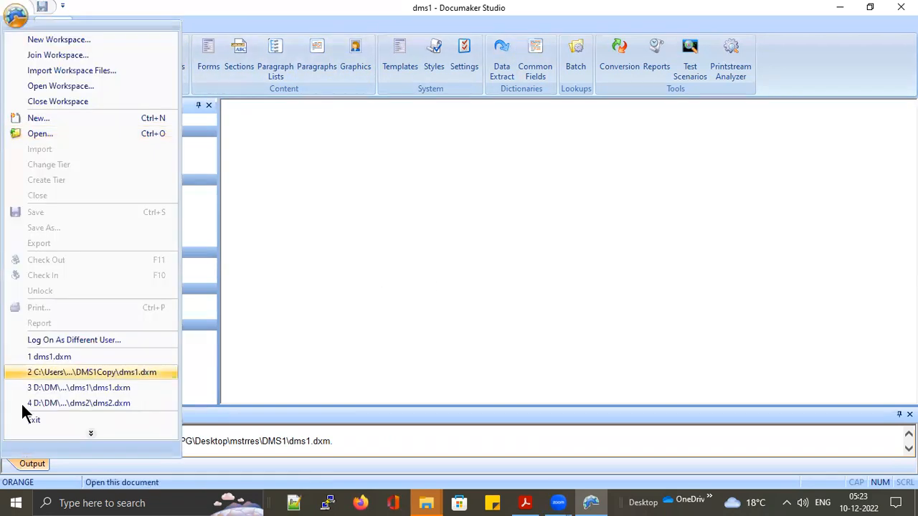
pyautogui.click(107, 340)
pyautogui.click(374, 172)
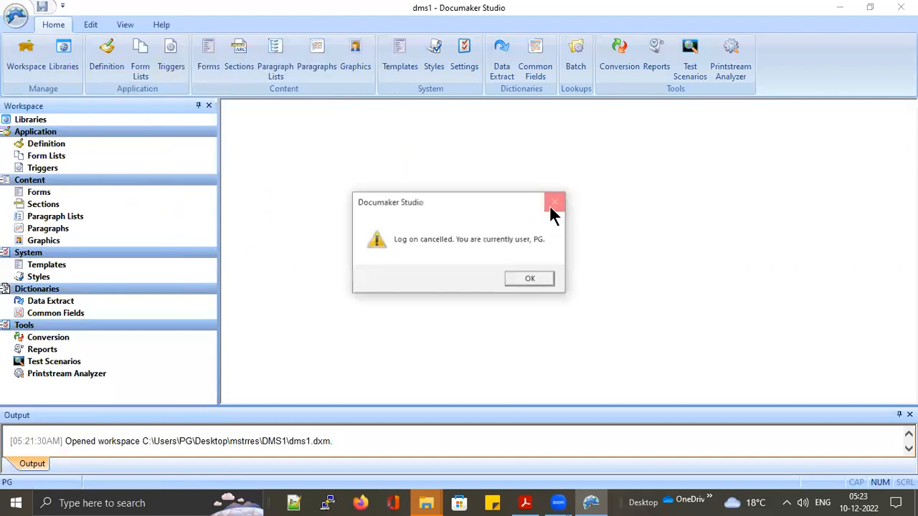
pyautogui.click(531, 279)
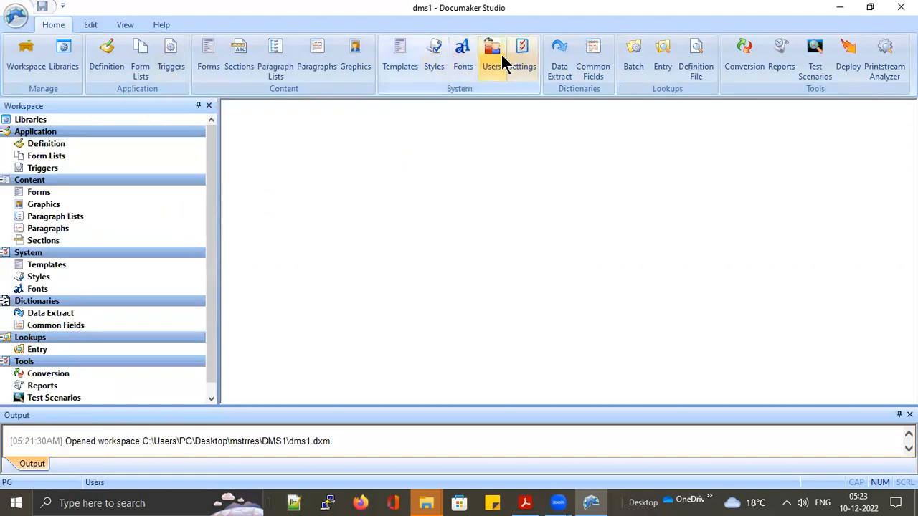
# Show the Users list with the A - E, K - O and P - T groups expanded
pyautogui.click(497, 52)
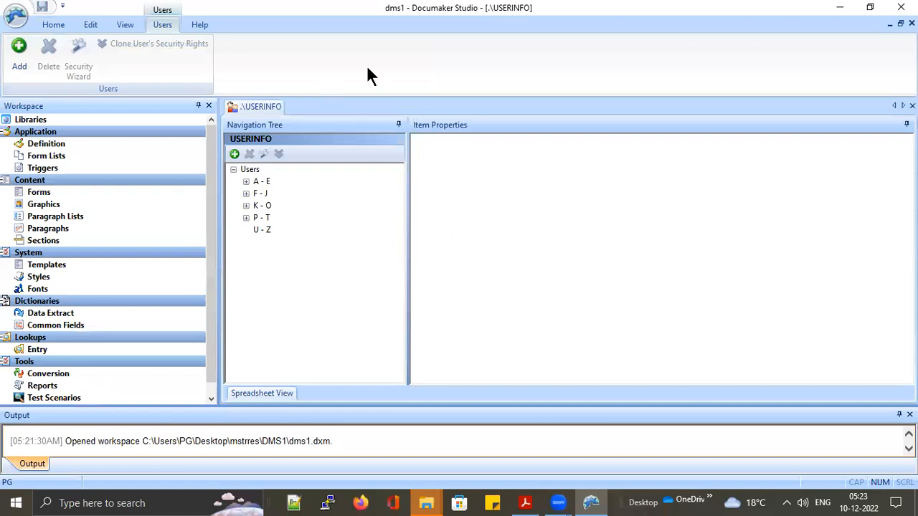
pyautogui.click(246, 181)
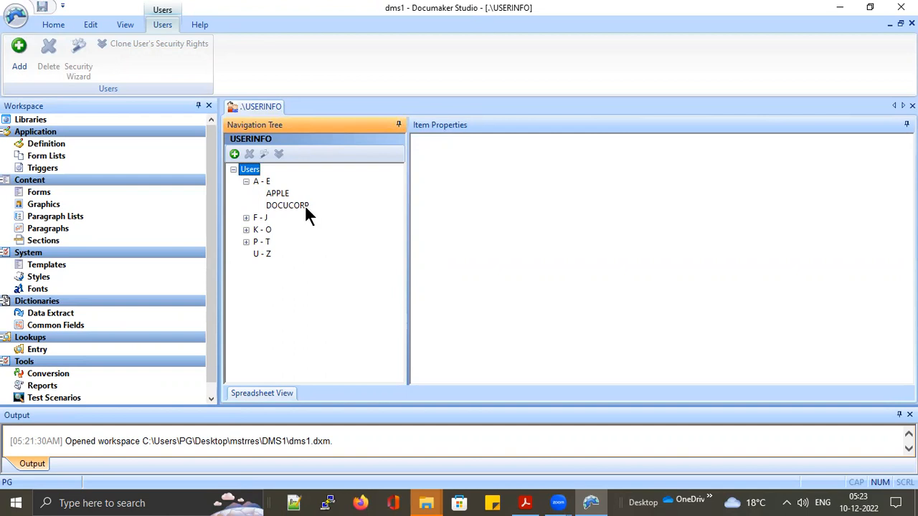
pyautogui.click(245, 231)
pyautogui.click(246, 266)
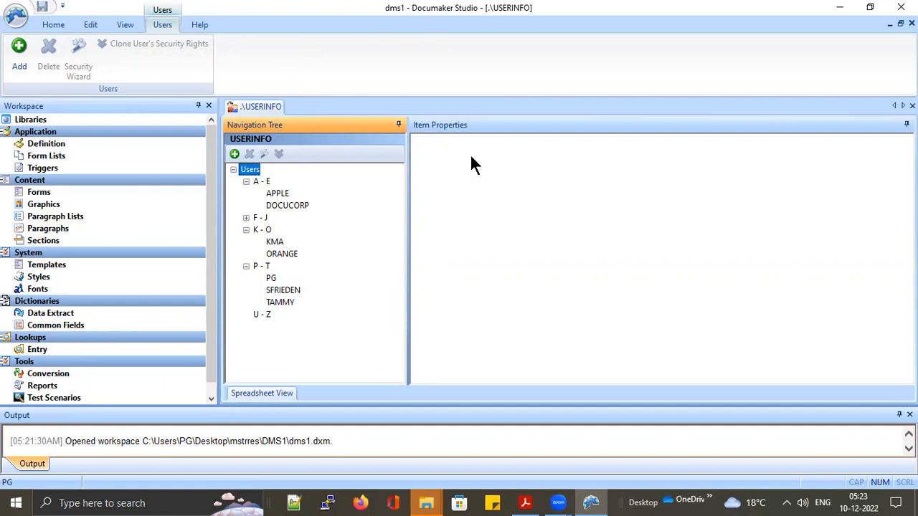
# Switch to the DMS_Managing Users.pdf slides and scroll to the Summary page
pyautogui.moveTo(529, 505)
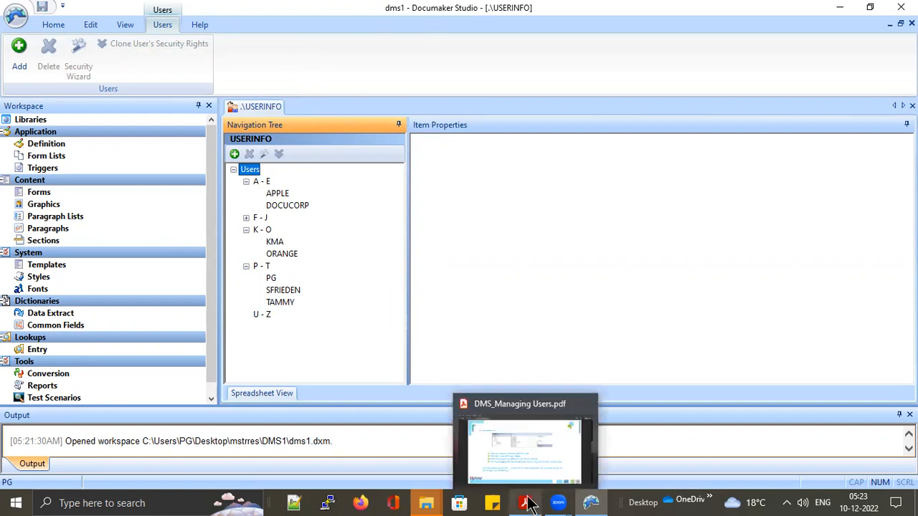
pyautogui.click(525, 456)
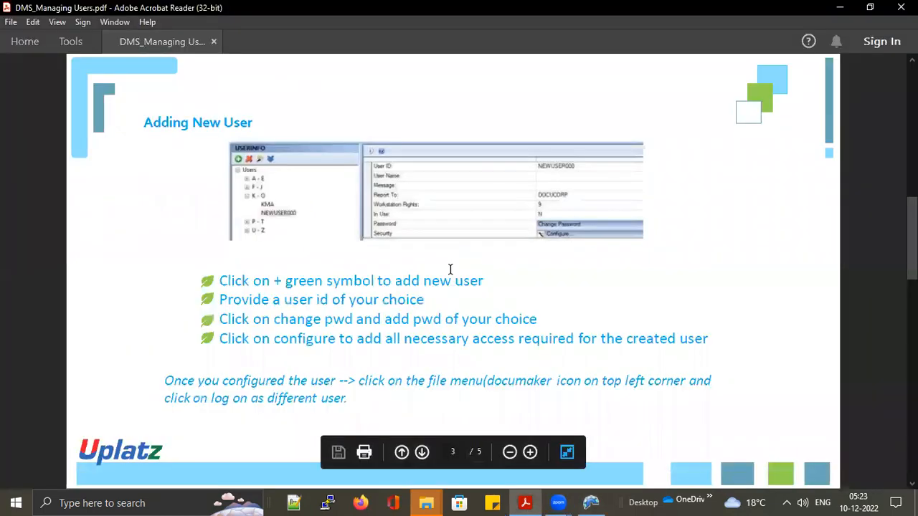
pyautogui.scroll(-3, 451, 269)
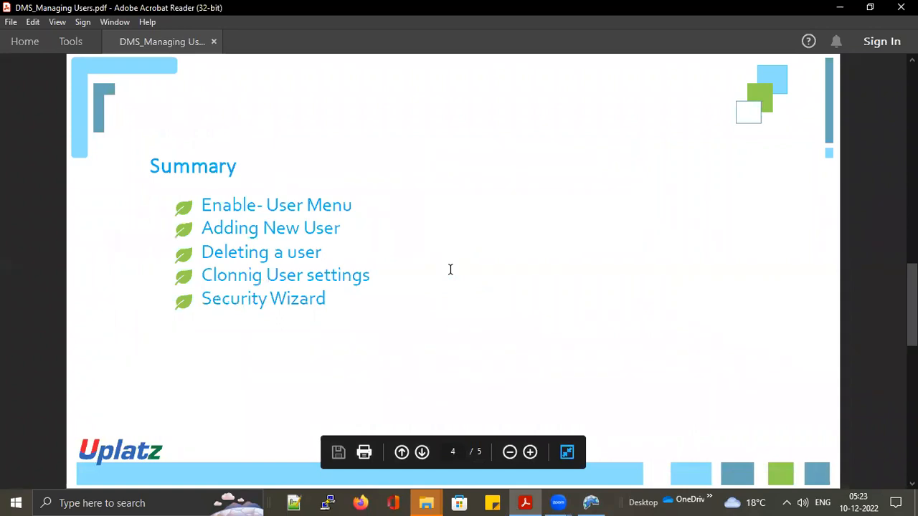